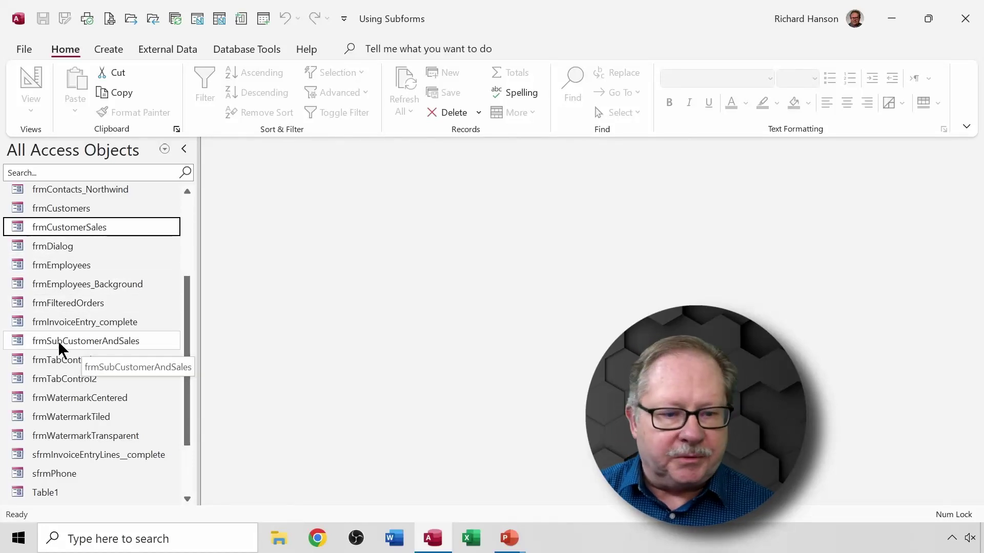
- Open frmSubCustomerAndSales as a datasheet and widen the hidden invoice and count columns beside Price
{"action": "double_click", "coordinate": [73, 341]}
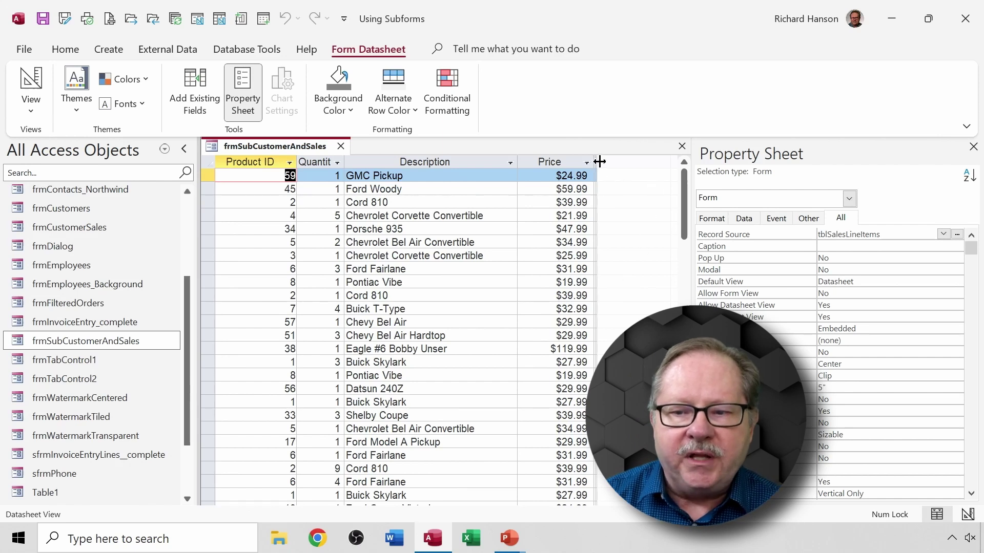
{"action": "left_click_drag", "start_coordinate": [599, 162], "coordinate": [620, 161]}
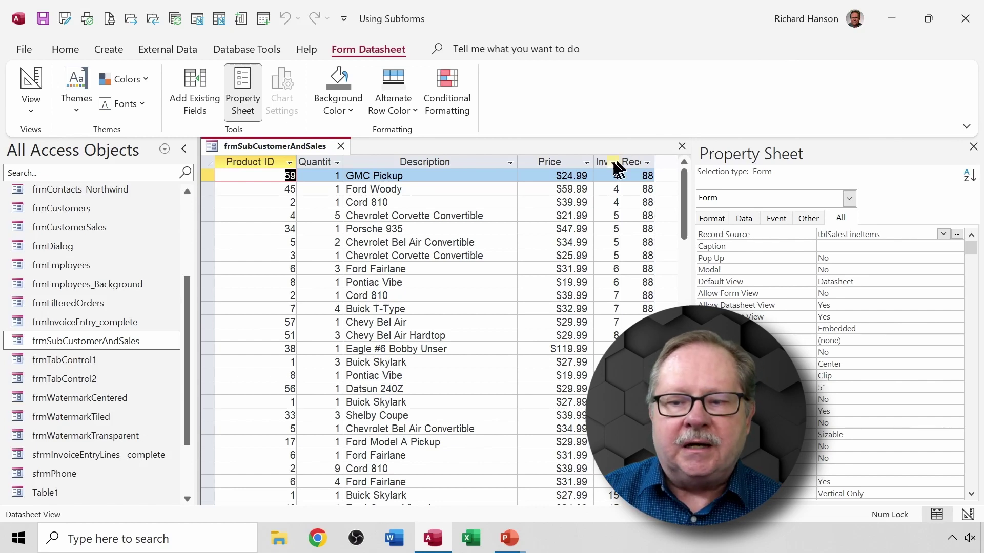
{"action": "left_click_drag", "start_coordinate": [619, 159], "coordinate": [507, 168]}
- Switch frmSubCustomerAndSales to Design View
{"action": "left_click", "coordinate": [32, 79]}
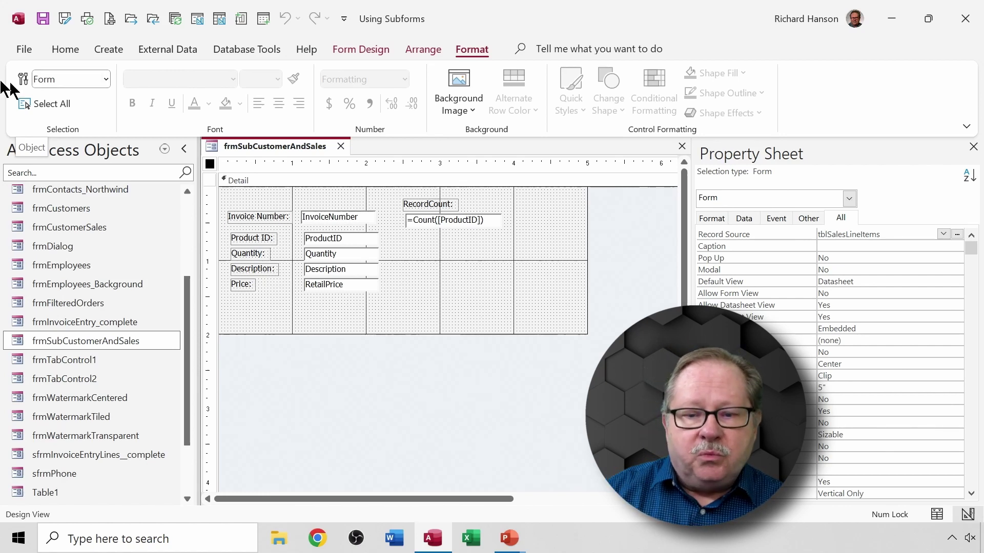
- Inspect the count text box's name, txtItemCount, and its =Count([ProductID]) control source
{"action": "left_click", "coordinate": [451, 220]}
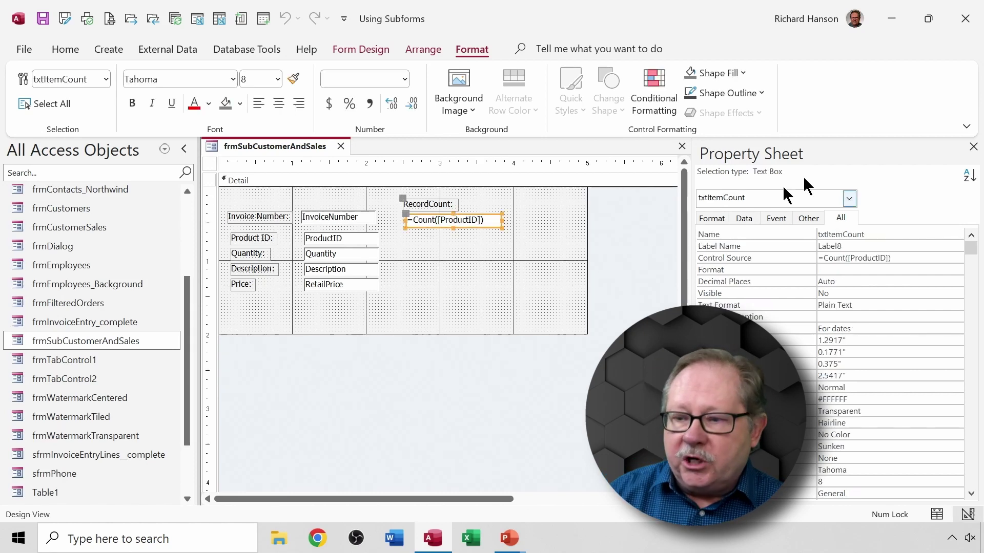
{"action": "left_click", "coordinate": [874, 235]}
{"action": "left_click", "coordinate": [784, 234]}
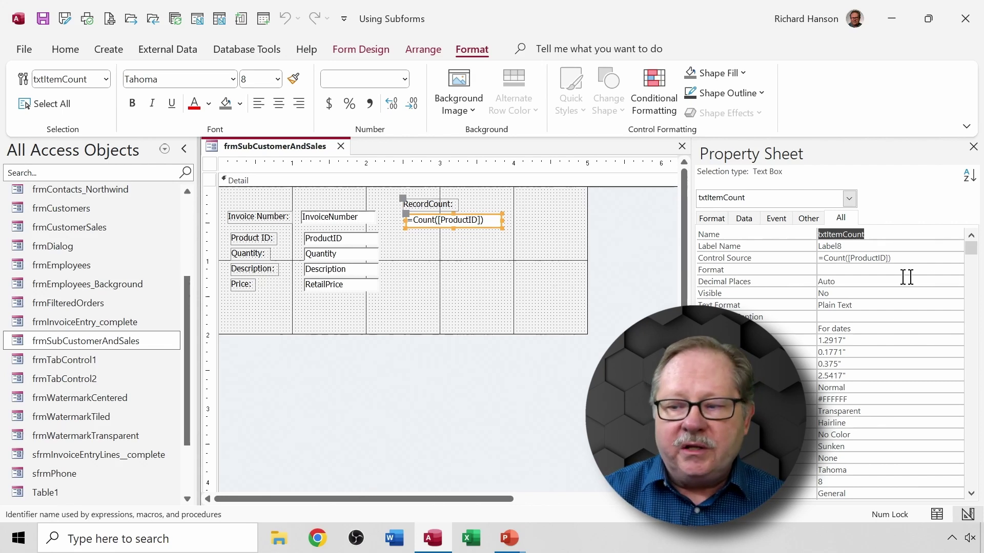
{"action": "left_click_drag", "start_coordinate": [909, 261], "coordinate": [787, 258]}
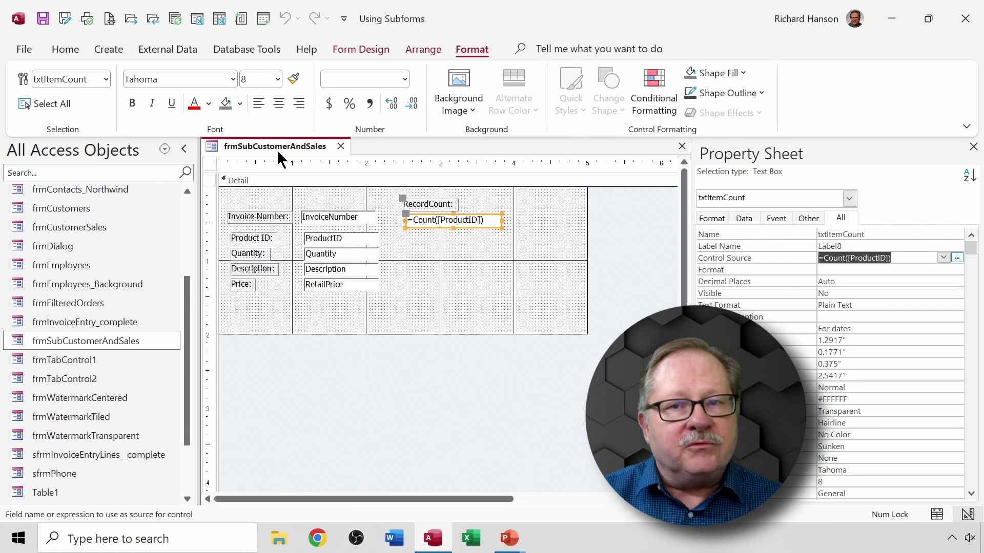
- Close the subform's design and open frmCustomerSales in Design View
{"action": "left_click", "coordinate": [341, 145]}
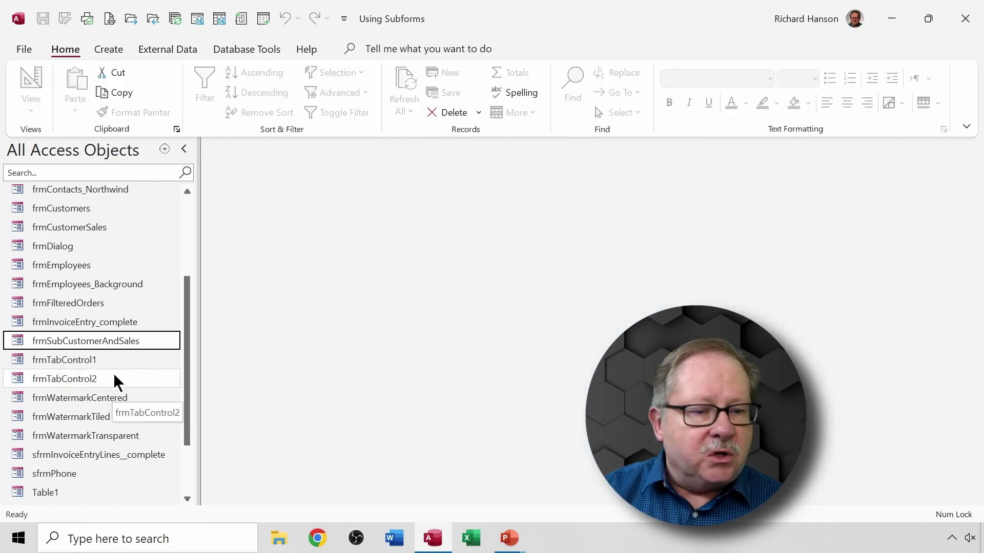
{"action": "right_click", "coordinate": [72, 226]}
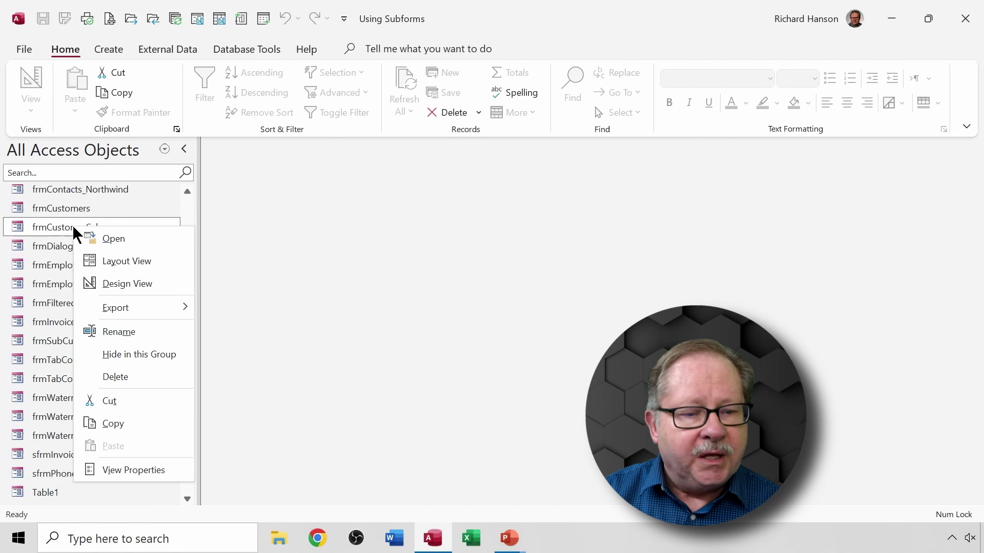
{"action": "left_click", "coordinate": [134, 283]}
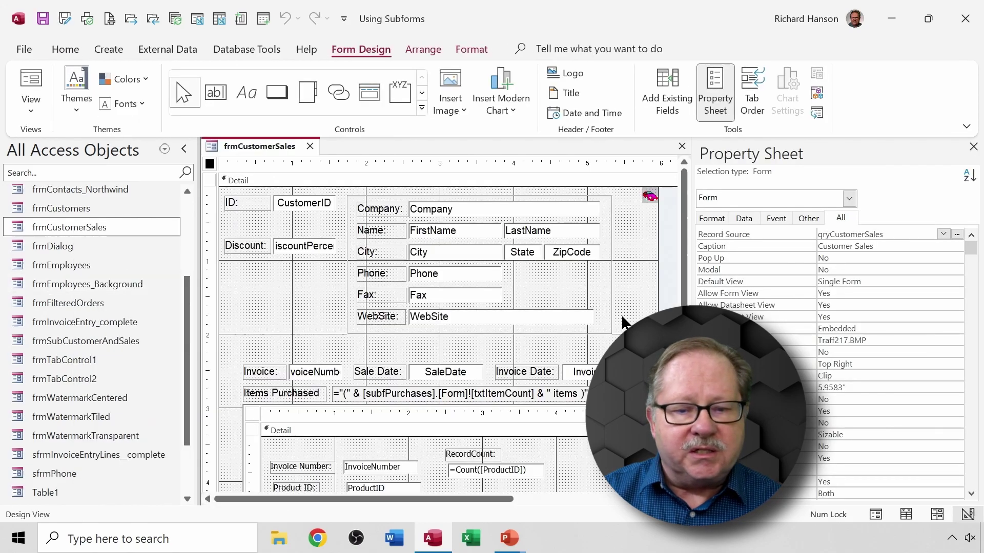
- Open the form's qryCustomerSales record source in the Query Builder
{"action": "scroll", "coordinate": [642, 317], "scroll_direction": "down", "scroll_amount": 2}
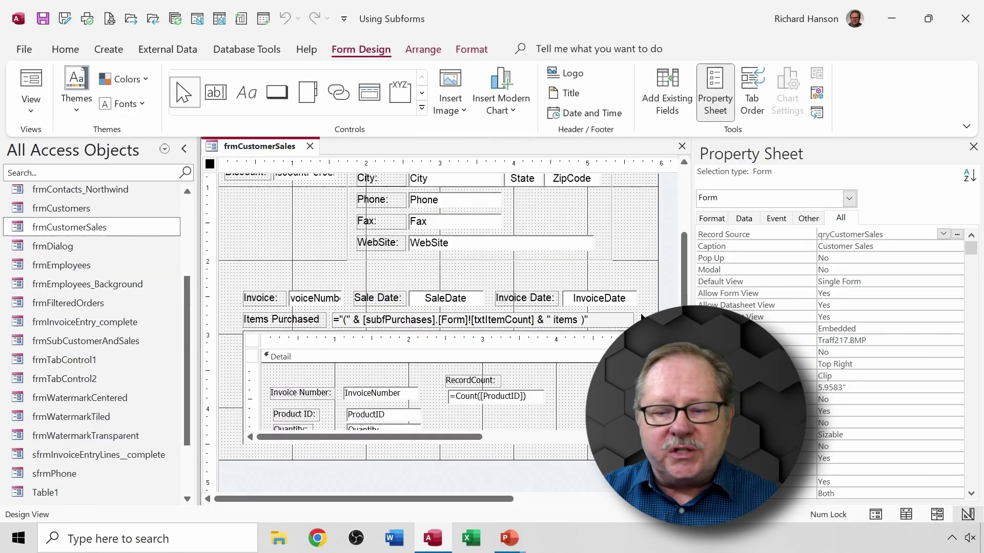
{"action": "scroll", "coordinate": [642, 317], "scroll_direction": "up", "scroll_amount": 2}
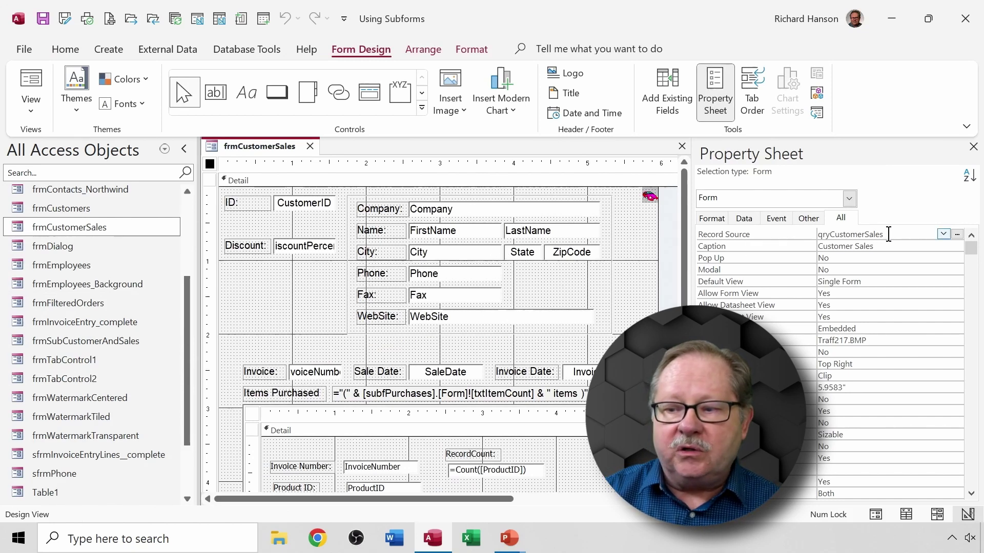
{"action": "left_click_drag", "start_coordinate": [888, 234], "coordinate": [799, 236]}
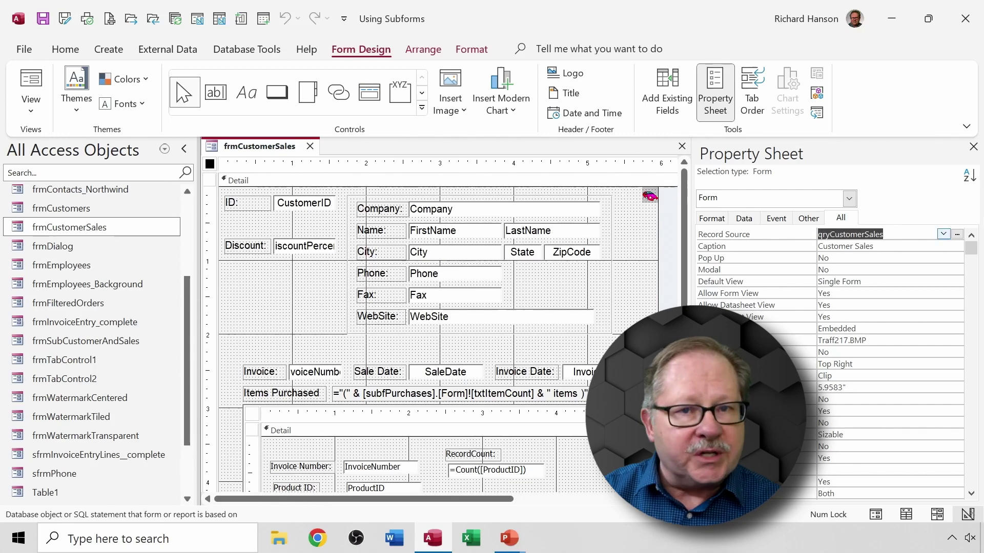
{"action": "left_click", "coordinate": [954, 233]}
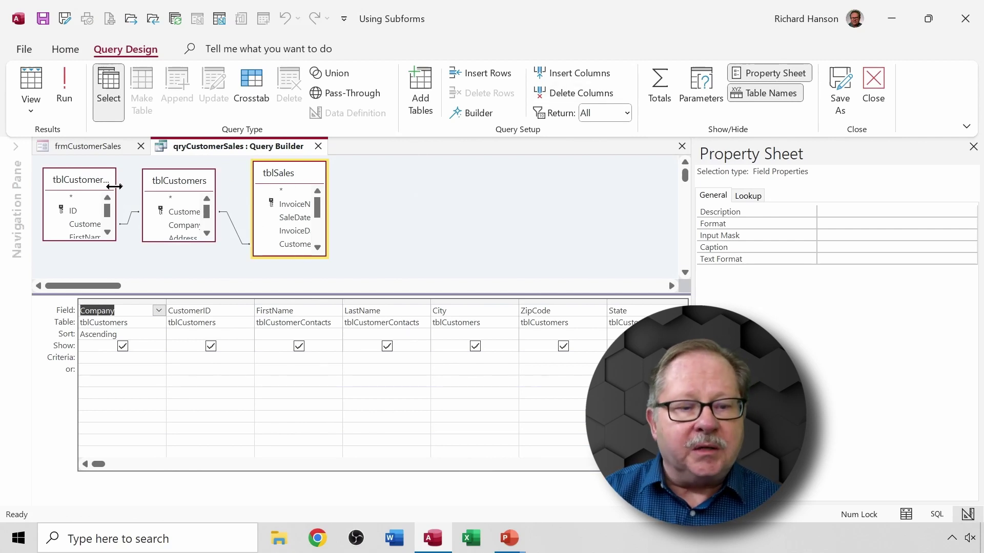
- Spread apart the tblCustomerContacts, tblCustomers and tblSales field lists, then save qryCustomerSales
{"action": "left_click", "coordinate": [197, 196]}
{"action": "left_click_drag", "start_coordinate": [116, 187], "coordinate": [204, 189]}
{"action": "left_click_drag", "start_coordinate": [279, 183], "coordinate": [338, 184]}
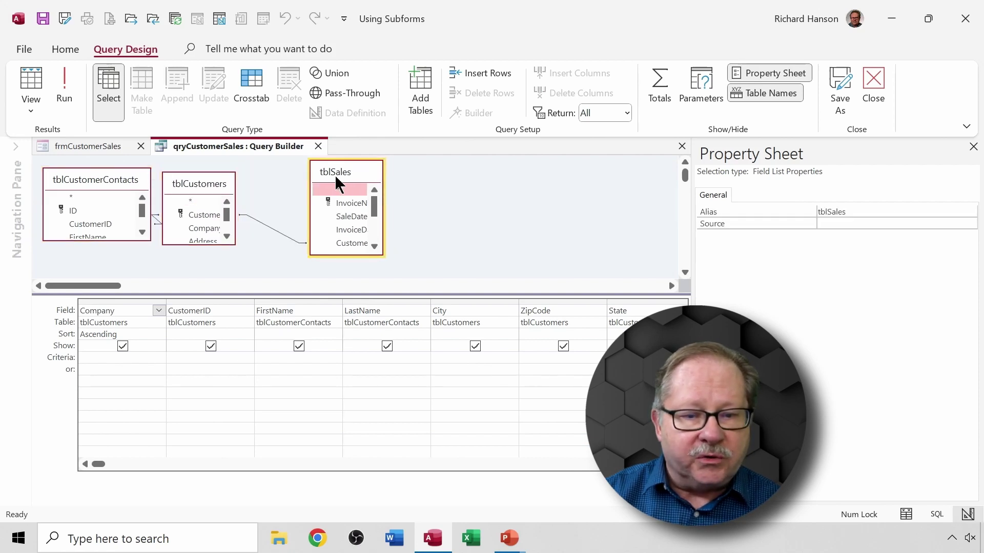
{"action": "left_click_drag", "start_coordinate": [198, 193], "coordinate": [226, 191]}
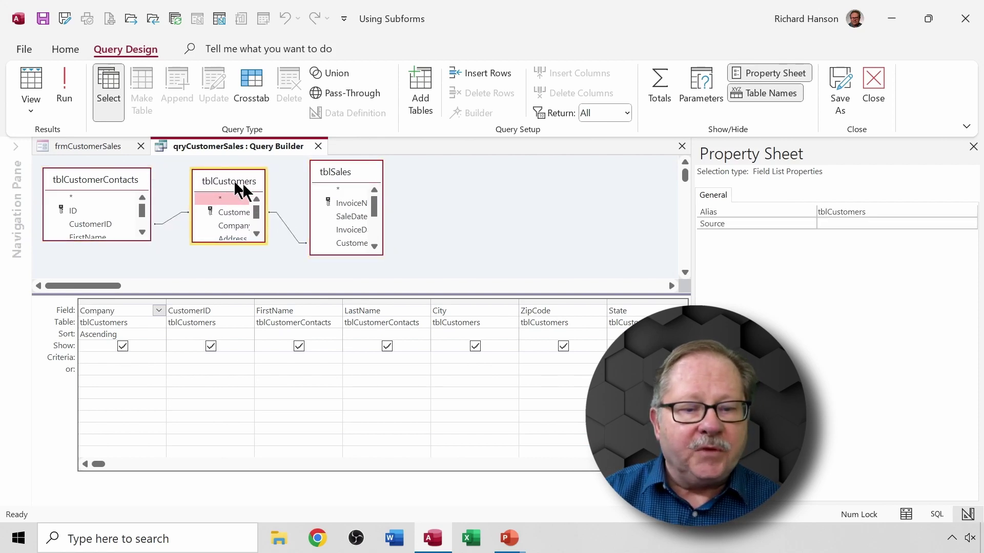
{"action": "left_click", "coordinate": [681, 147]}
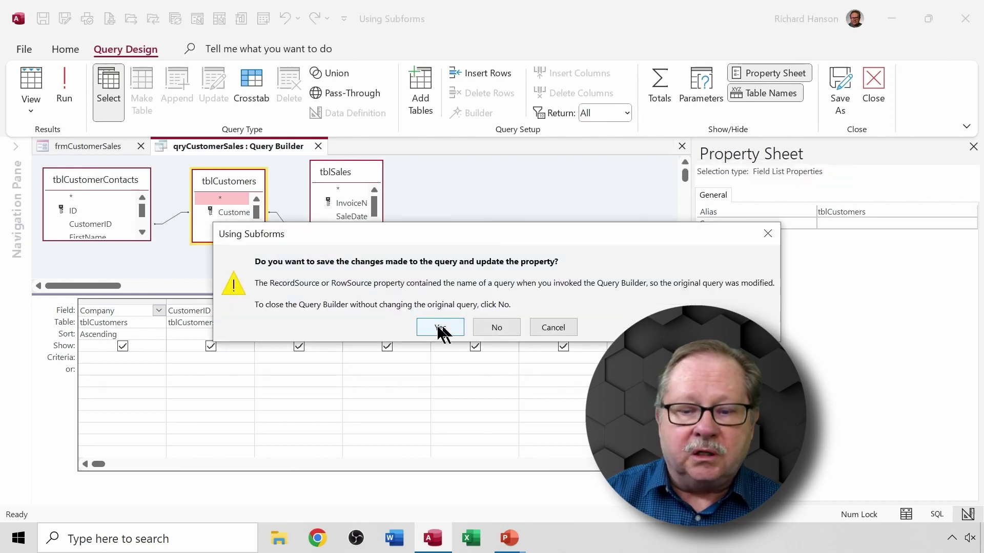
{"action": "left_click", "coordinate": [438, 327]}
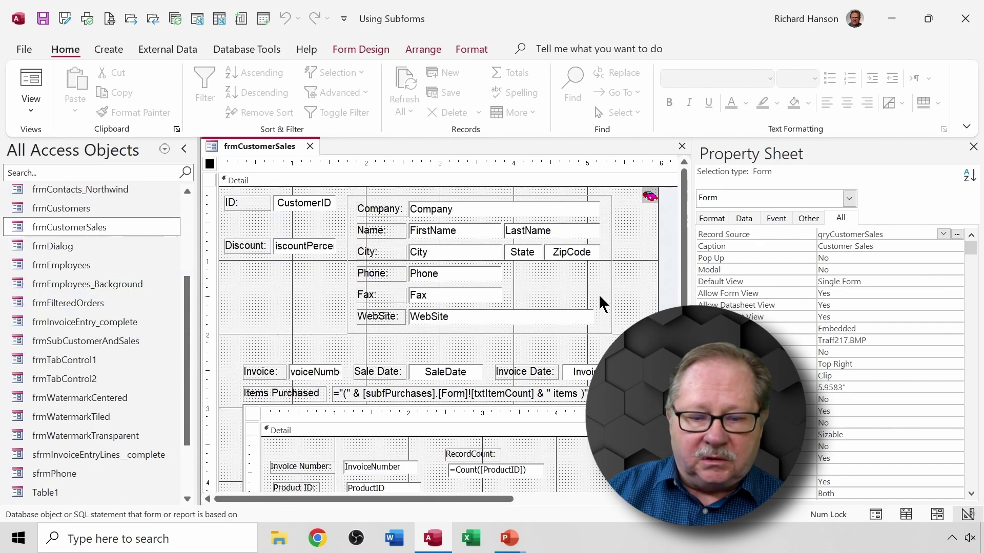
- Check the subfPurchases subform's InvoiceNumber links, then expand the Form Design Controls gallery
{"action": "scroll", "coordinate": [638, 307], "scroll_direction": "down", "scroll_amount": 3}
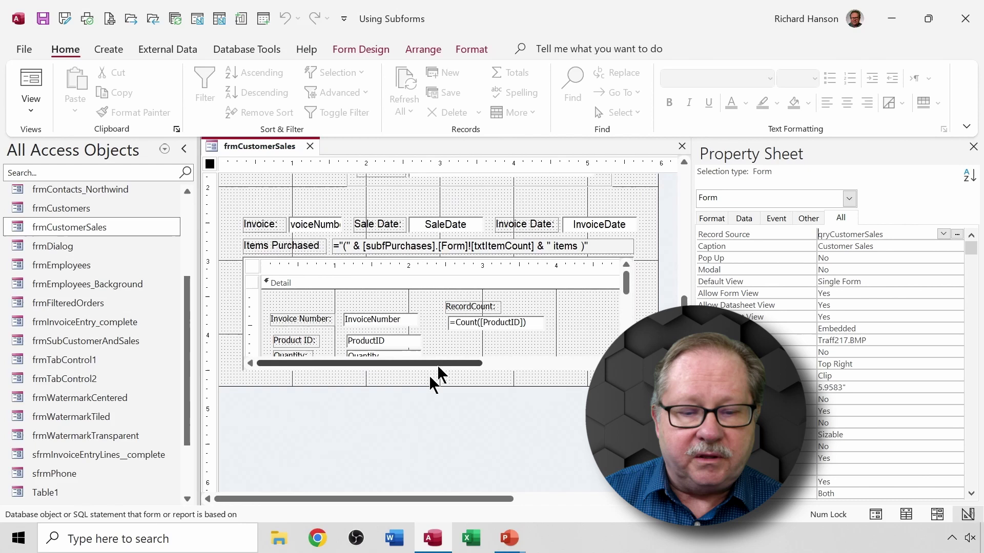
{"action": "left_click", "coordinate": [306, 269]}
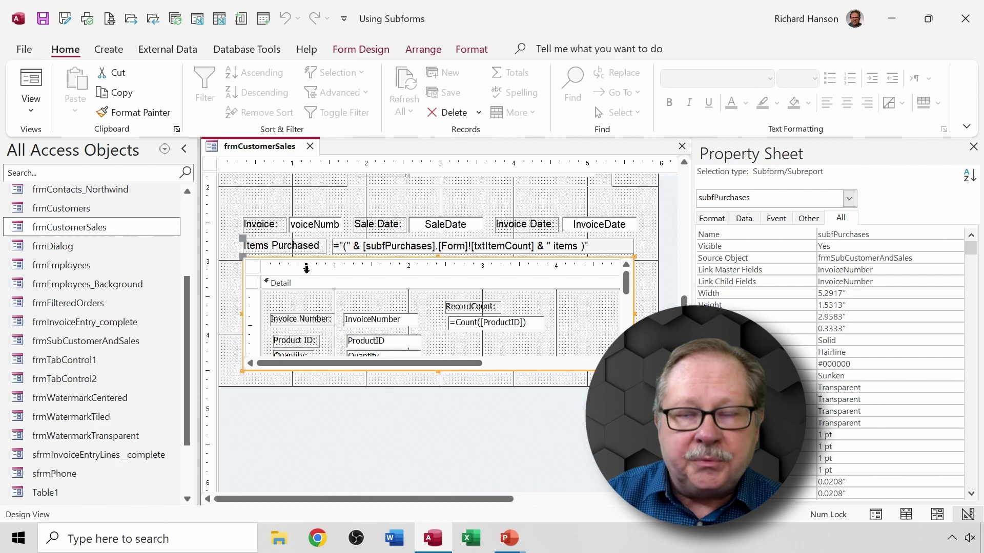
{"action": "left_click", "coordinate": [363, 49]}
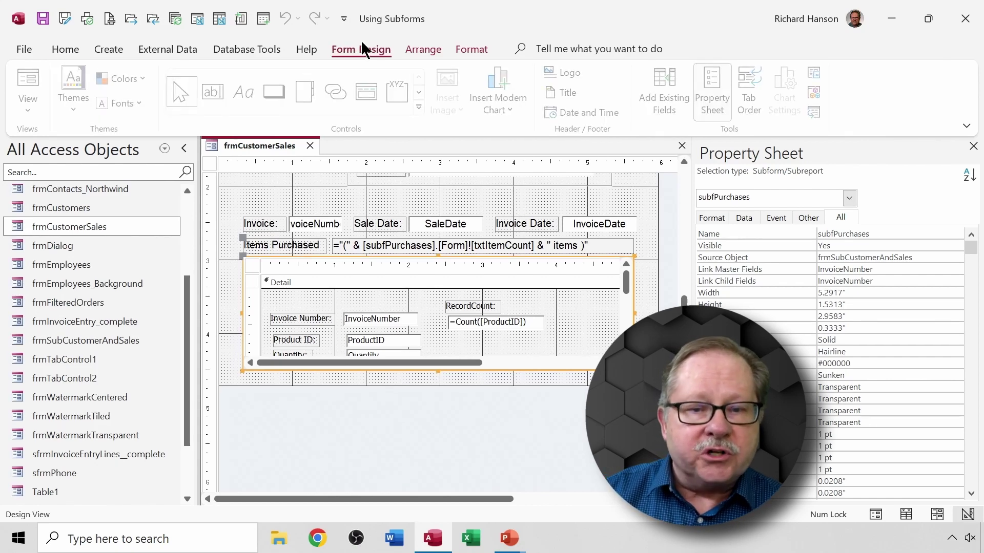
{"action": "left_click", "coordinate": [422, 107]}
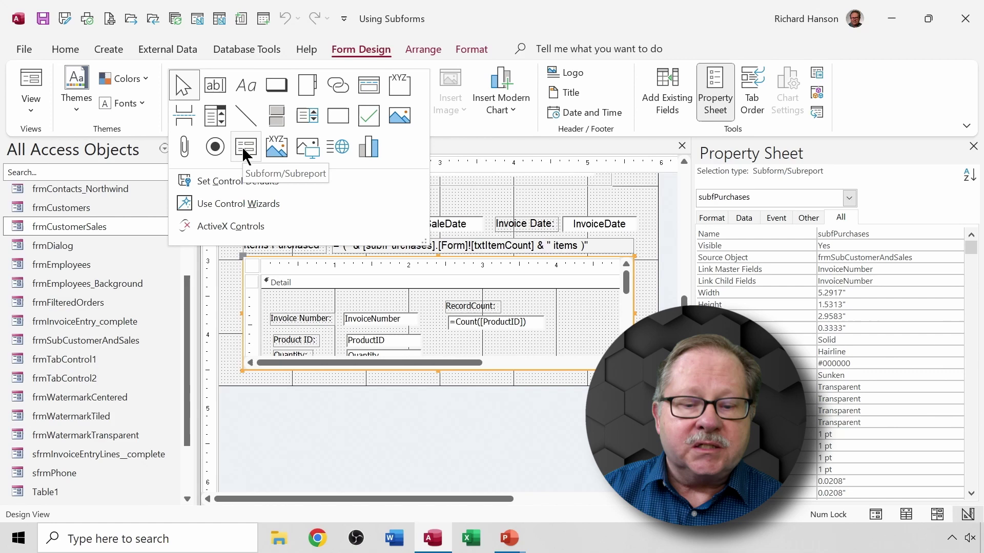
- Draw a new subform control below the existing one, sourced from frmSubCustomerAndSales
{"action": "left_click", "coordinate": [245, 155]}
{"action": "left_click_drag", "start_coordinate": [253, 380], "coordinate": [449, 434]}
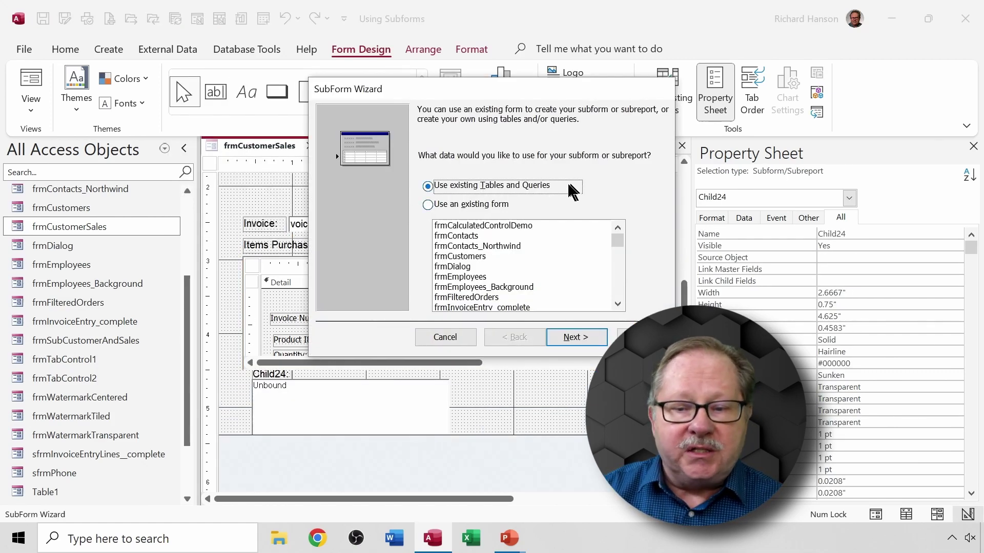
{"action": "left_click", "coordinate": [427, 204]}
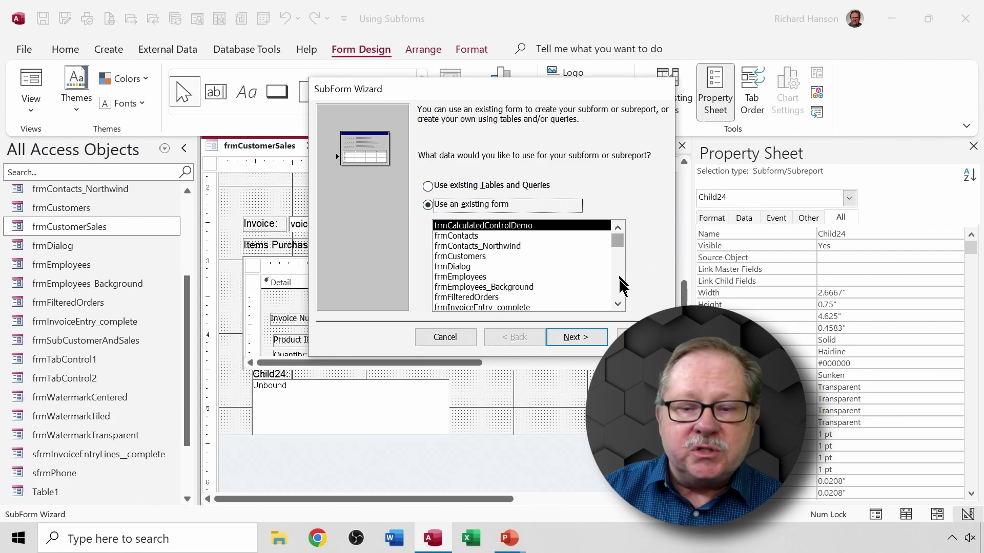
{"action": "left_click", "coordinate": [618, 304]}
{"action": "left_click", "coordinate": [618, 304]}
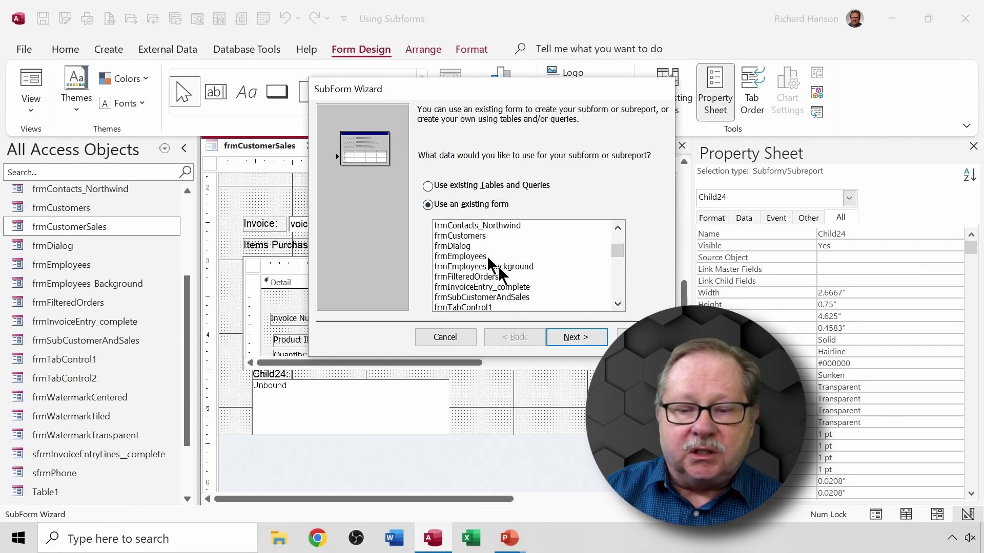
{"action": "left_click", "coordinate": [482, 298]}
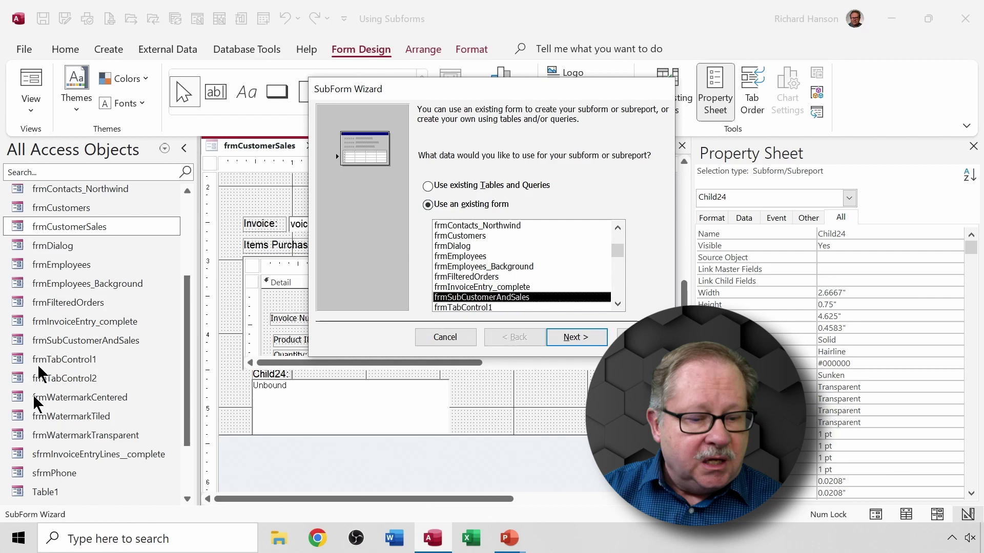
{"action": "left_click", "coordinate": [579, 336]}
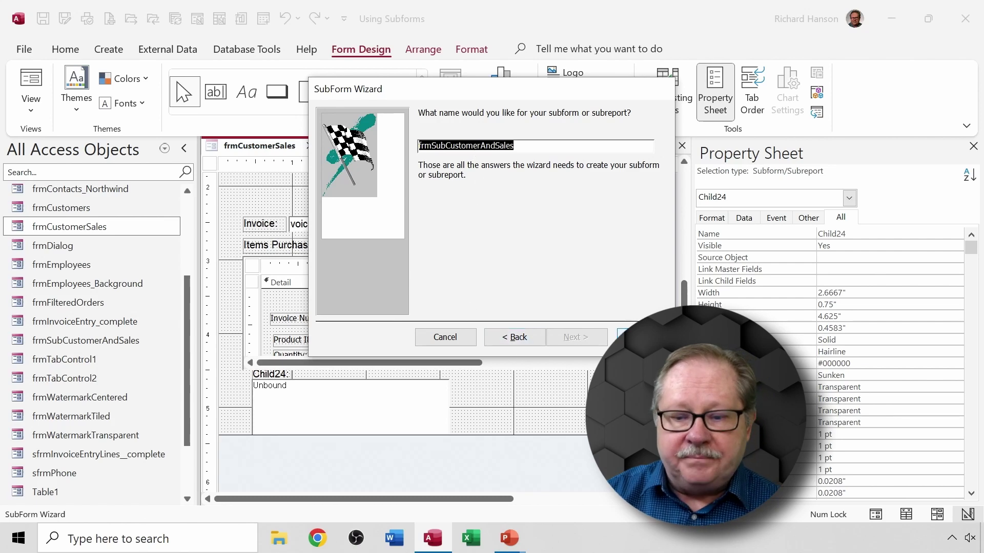
{"action": "key", "text": "Return"}
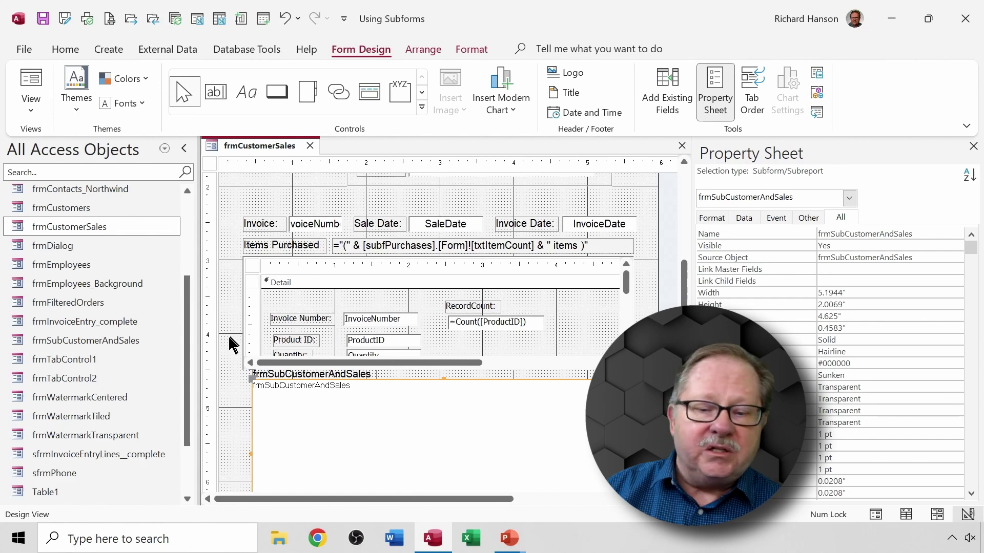
- Drag the Detail section's bottom edge up to just below the sales subform
{"action": "left_click", "coordinate": [438, 502]}
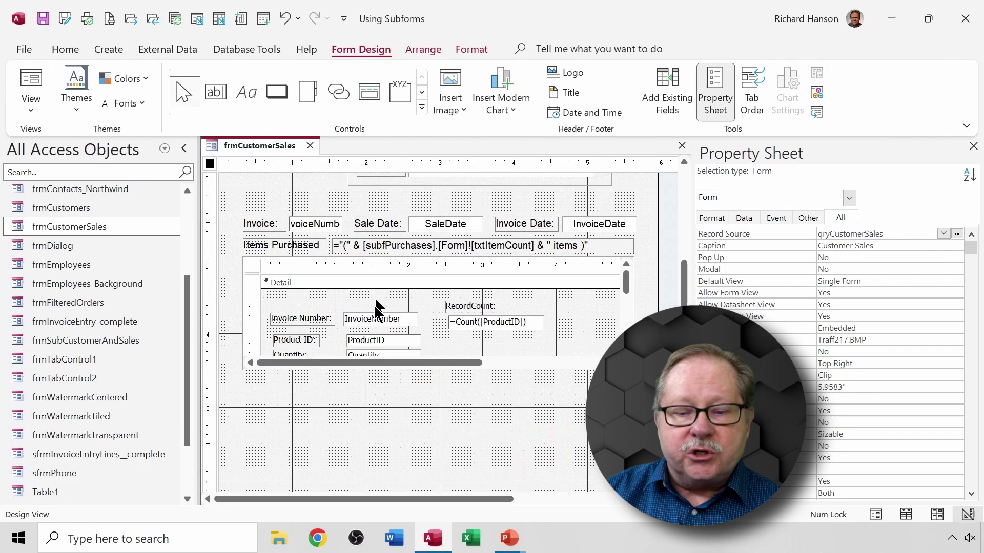
{"action": "scroll", "coordinate": [489, 439], "scroll_direction": "down", "scroll_amount": 3}
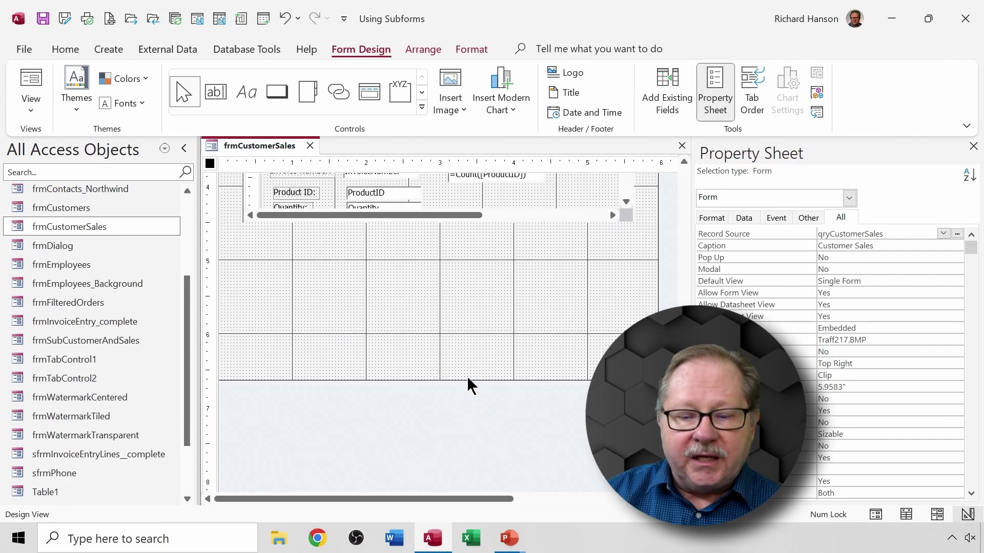
{"action": "left_click_drag", "start_coordinate": [464, 380], "coordinate": [463, 231]}
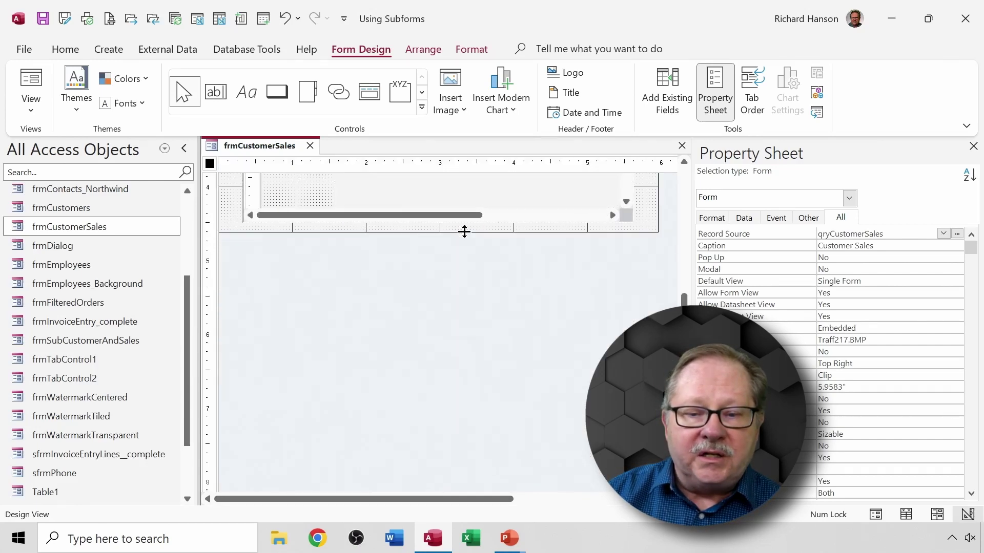
{"action": "scroll", "coordinate": [491, 306], "scroll_direction": "up", "scroll_amount": 3}
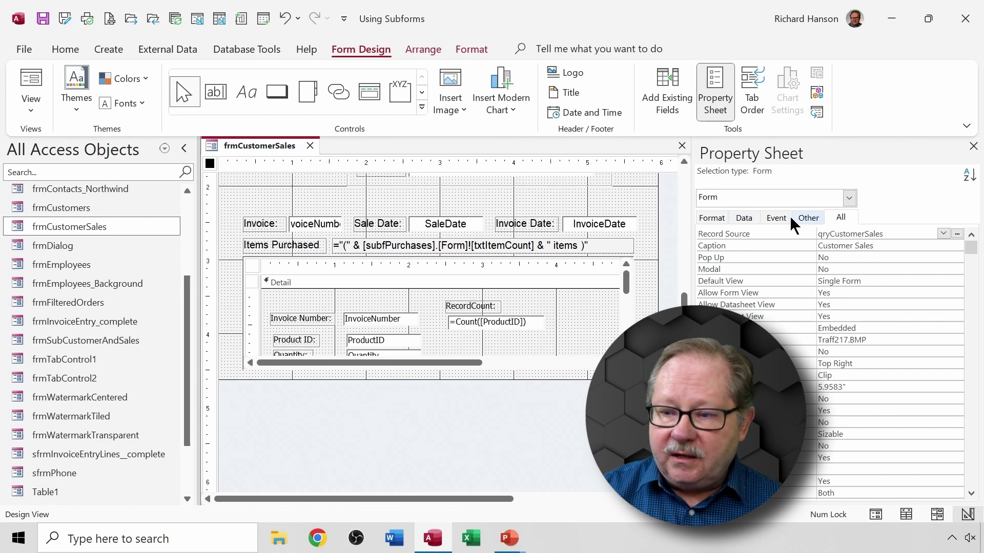
- Browse the form's Data, Format, Other and Event property tabs
{"action": "left_click", "coordinate": [743, 217]}
{"action": "left_click", "coordinate": [710, 218]}
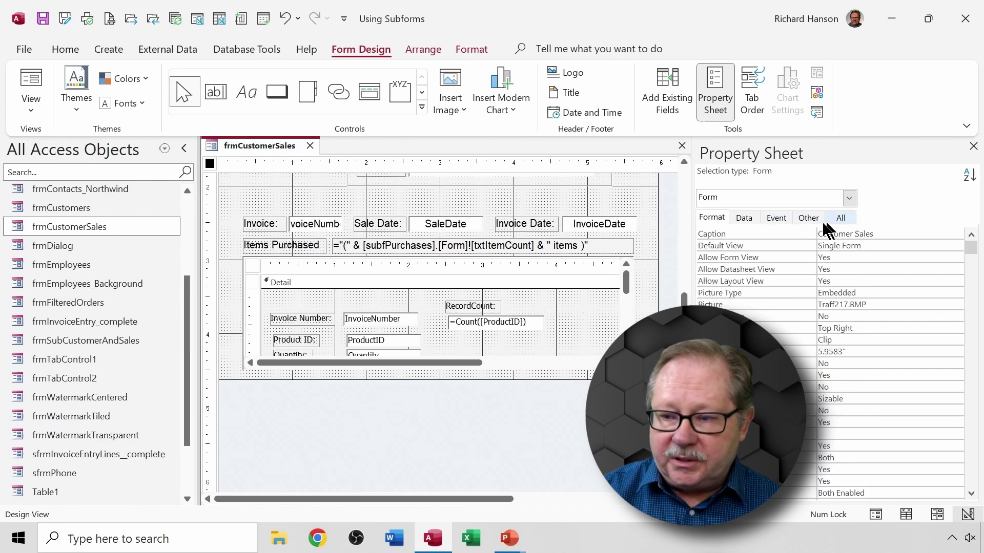
{"action": "left_click", "coordinate": [809, 218]}
{"action": "left_click", "coordinate": [777, 218]}
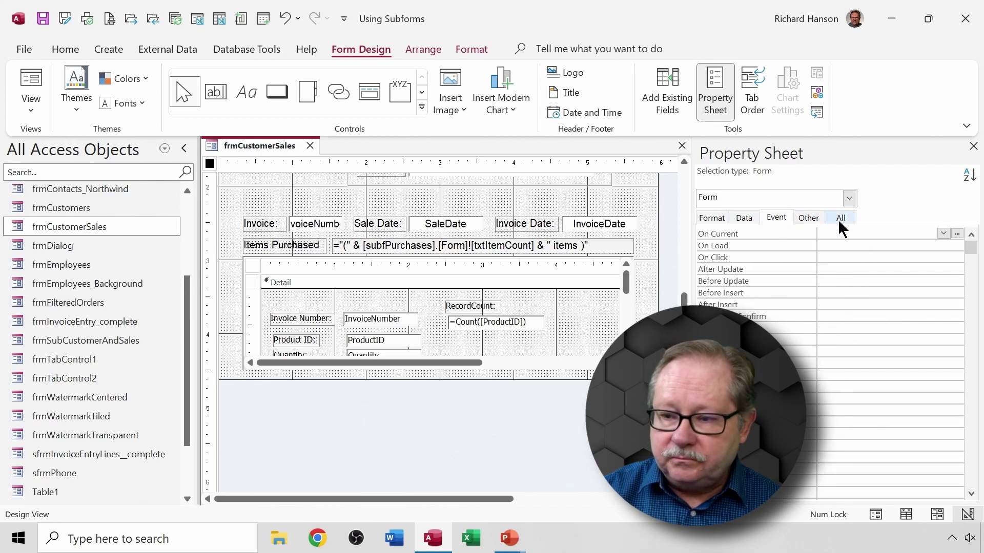
- Confirm the subfPurchases subform links master and child fields on InvoiceNumber
{"action": "left_click", "coordinate": [272, 276]}
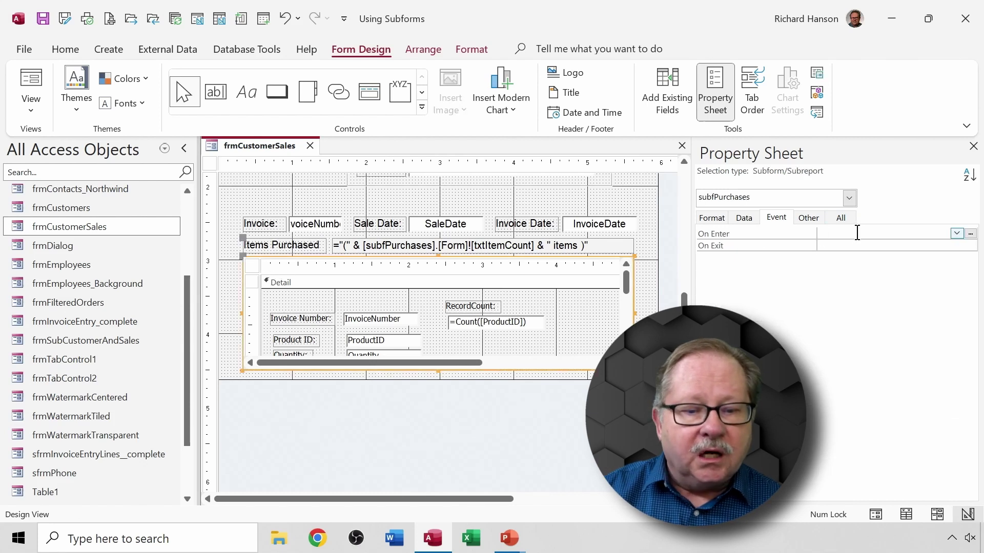
{"action": "left_click", "coordinate": [741, 217]}
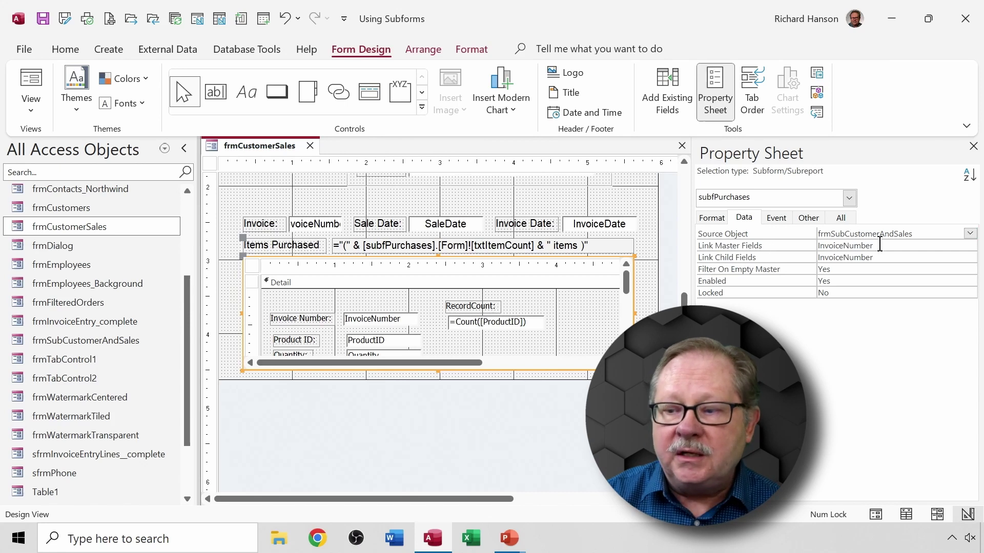
{"action": "left_click", "coordinate": [784, 246]}
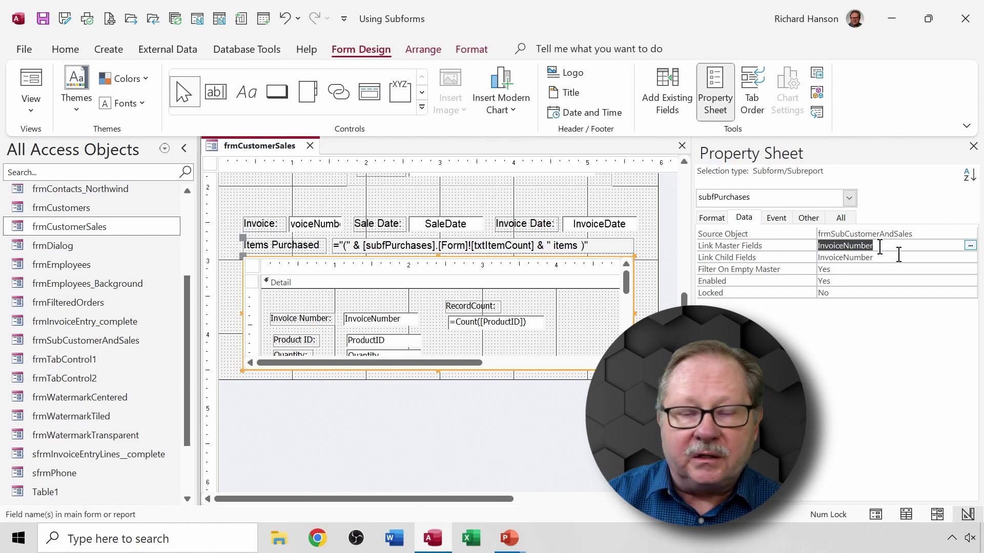
{"action": "left_click_drag", "start_coordinate": [889, 259], "coordinate": [781, 265]}
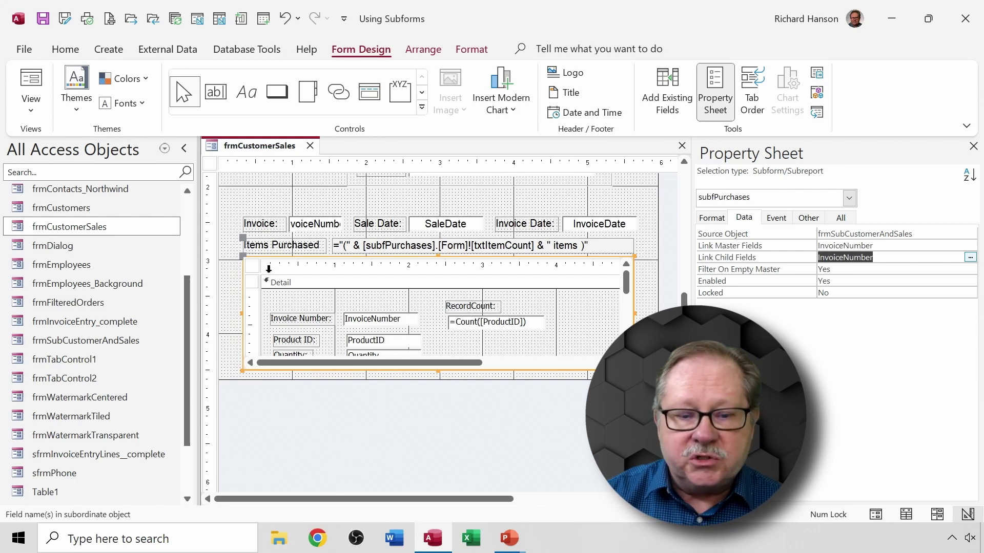
{"action": "left_click", "coordinate": [251, 266]}
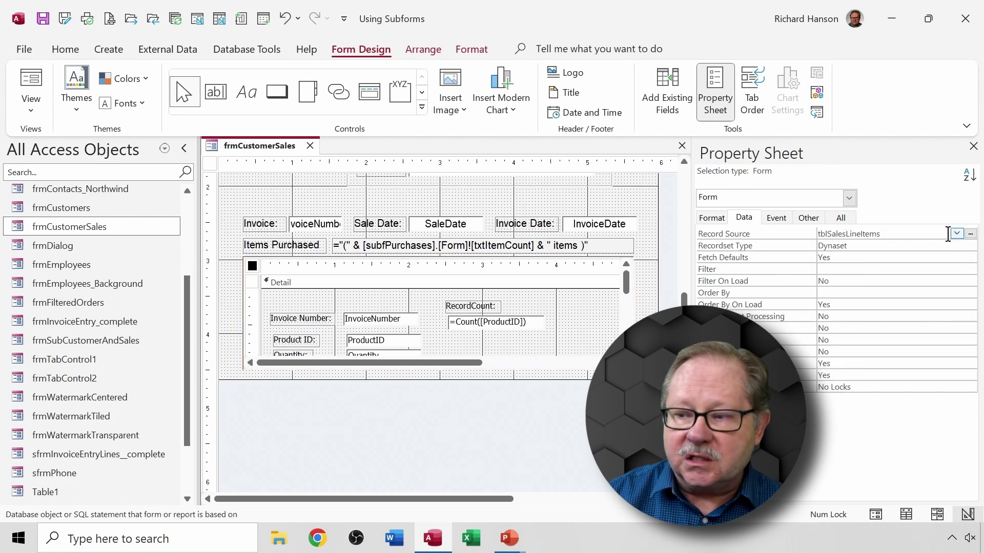
- Build a query on tblSalesLineItems for the subform's record source, show all fields, then close it
{"action": "left_click", "coordinate": [970, 235]}
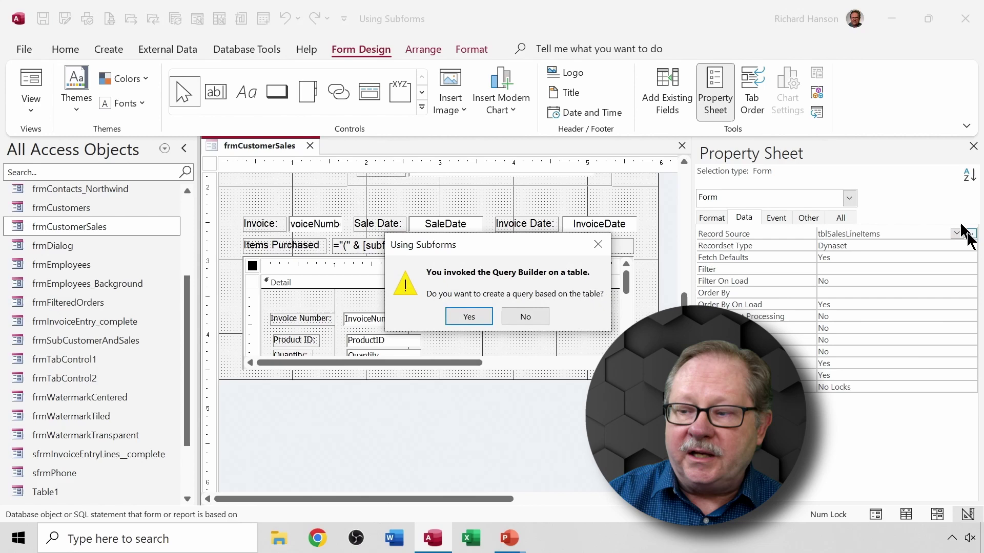
{"action": "left_click", "coordinate": [461, 316]}
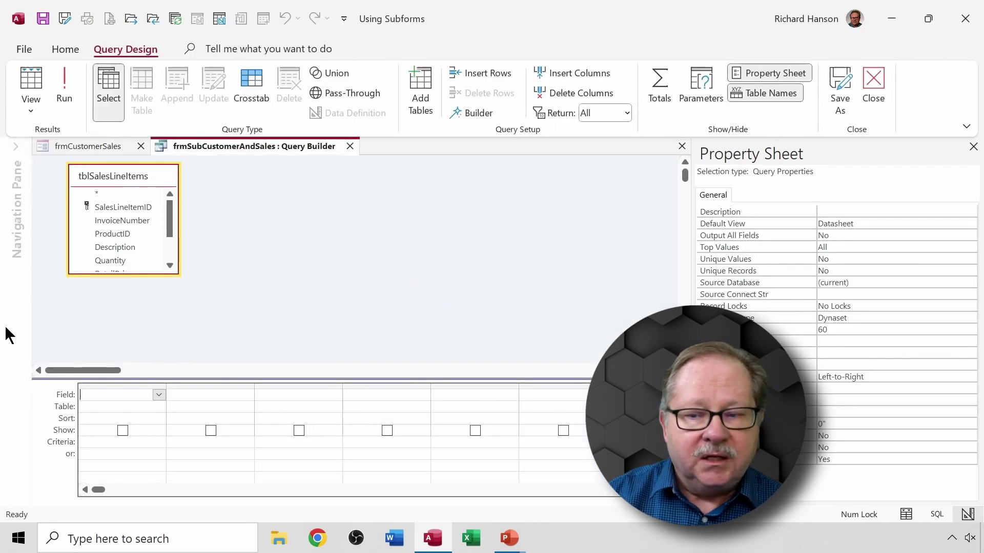
{"action": "left_click_drag", "start_coordinate": [139, 276], "coordinate": [142, 332]}
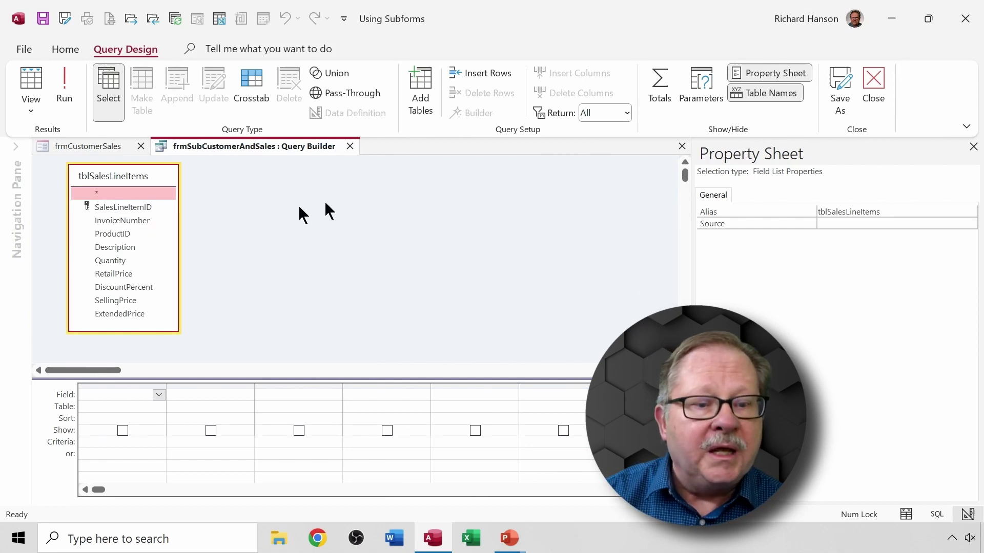
{"action": "left_click", "coordinate": [350, 147]}
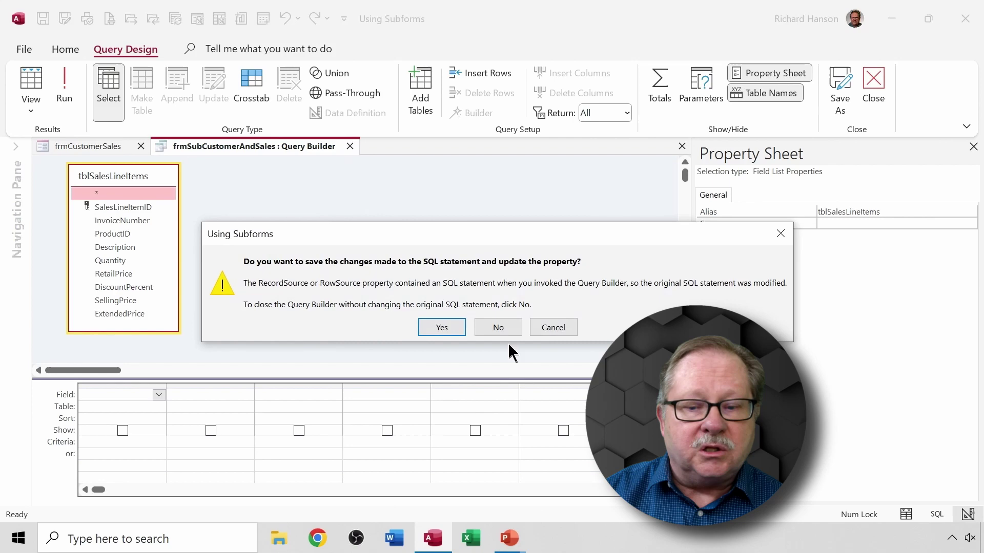
- Discard the query changes and select the main form to check its Record Source
{"action": "left_click", "coordinate": [497, 325]}
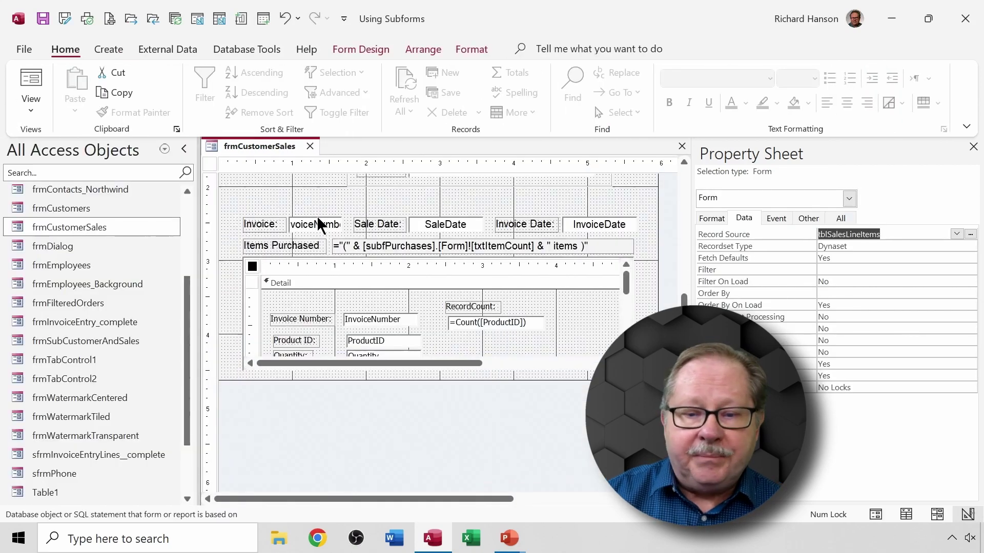
{"action": "scroll", "coordinate": [316, 221], "scroll_direction": "up", "scroll_amount": 3}
{"action": "left_click", "coordinate": [209, 164]}
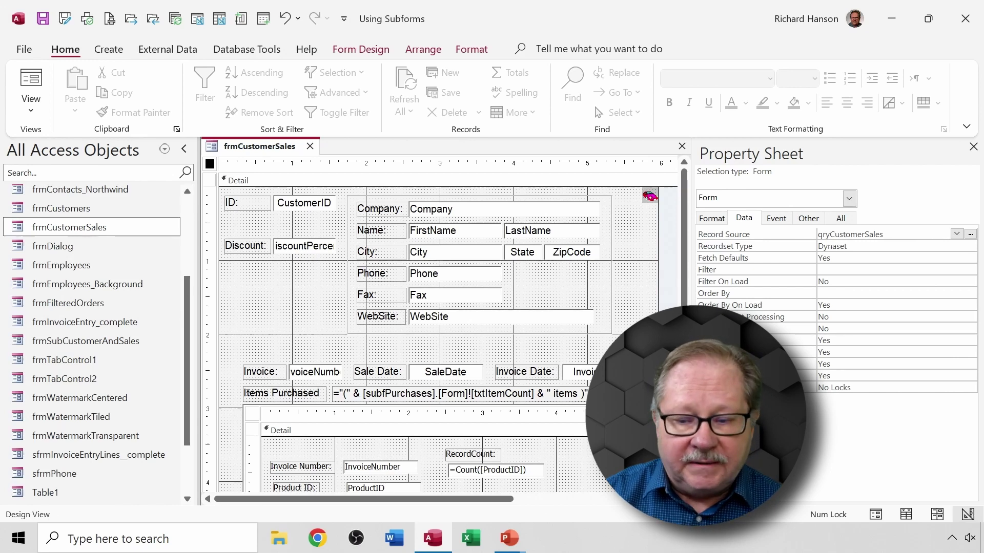
- Open the Expression Builder on the Items Purchased box (txtItemCount) control source
{"action": "scroll", "coordinate": [394, 463], "scroll_direction": "down", "scroll_amount": 3}
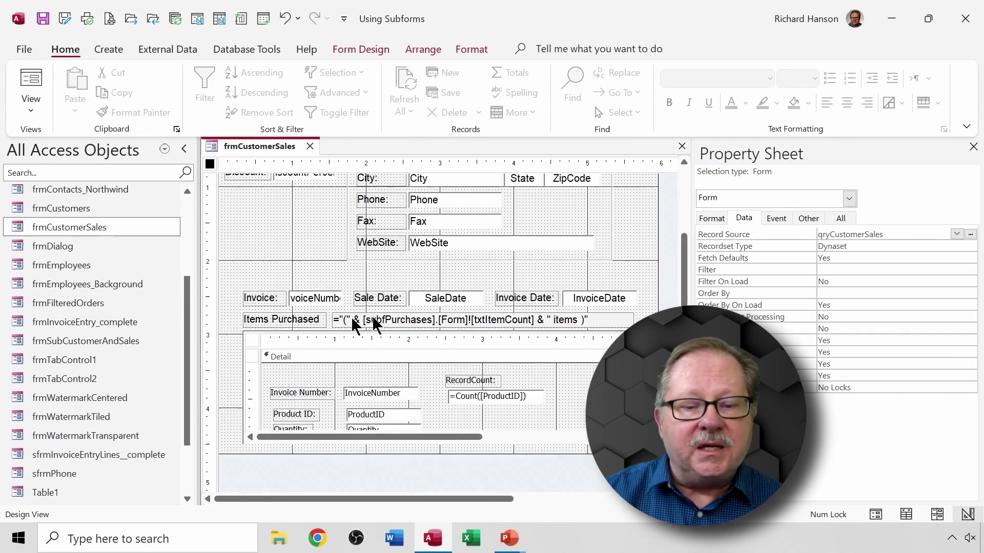
{"action": "left_click", "coordinate": [503, 321]}
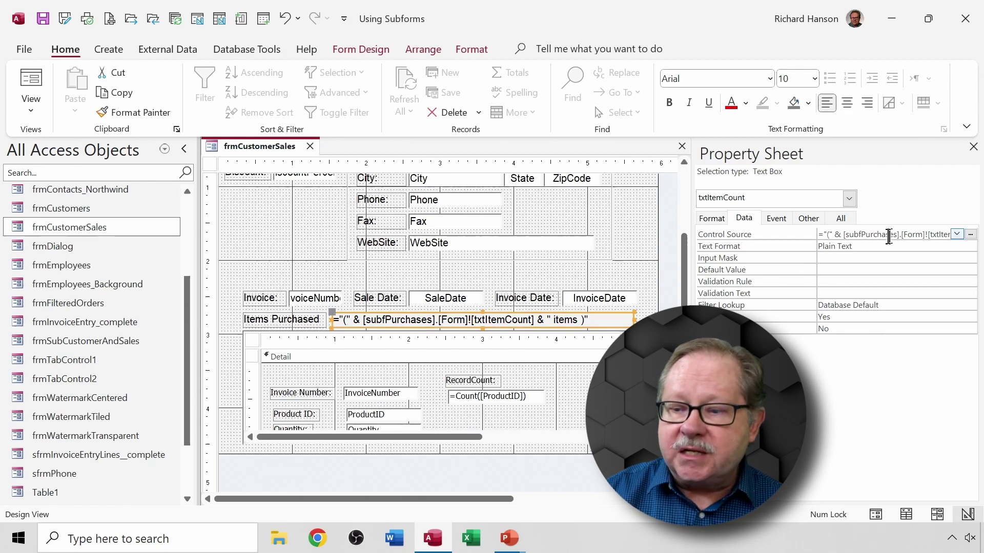
{"action": "left_click", "coordinate": [970, 234]}
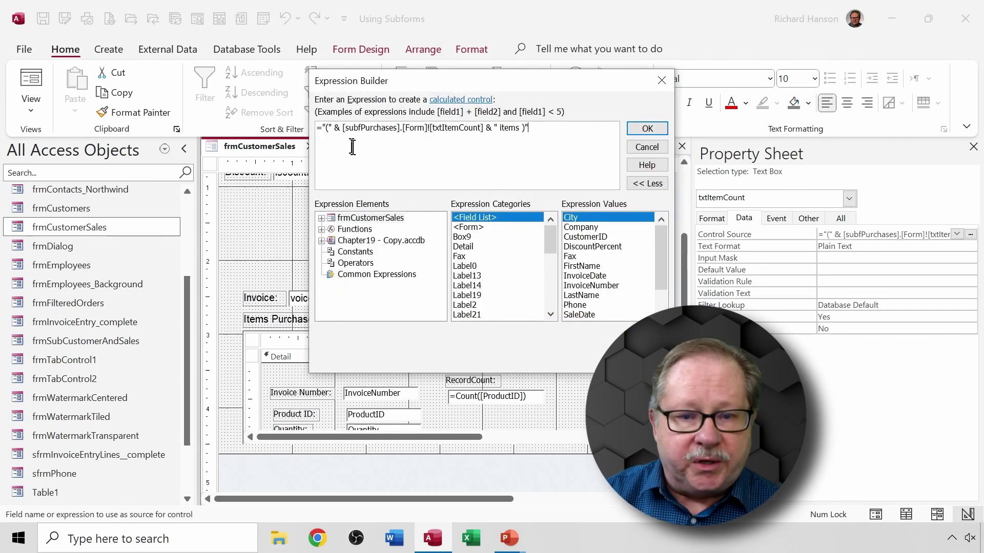
- Set the Expression Builder aside, cancel it, and confirm the subform control is named subfPurchases
{"action": "left_click_drag", "start_coordinate": [446, 84], "coordinate": [392, 30]}
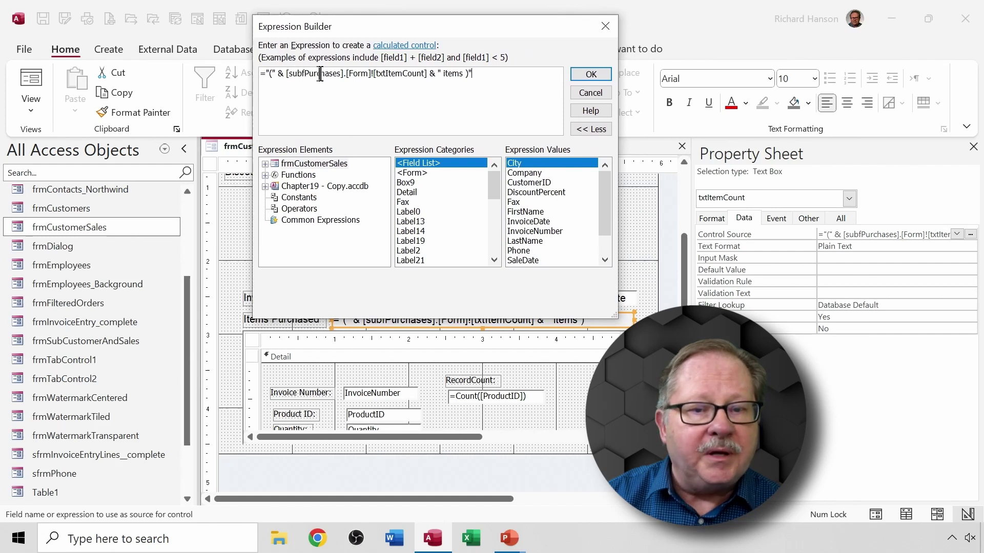
{"action": "left_click", "coordinate": [250, 340]}
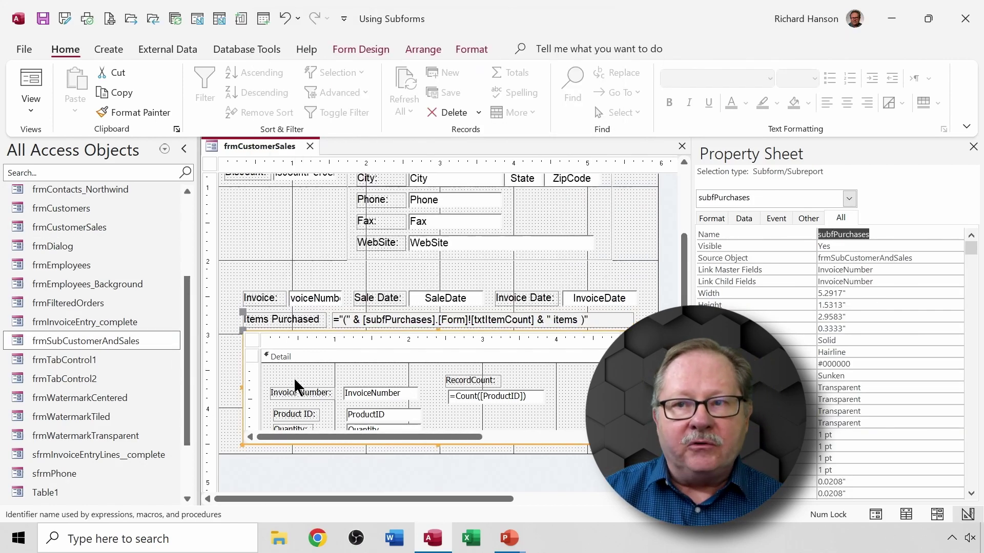
{"action": "left_click_drag", "start_coordinate": [878, 236], "coordinate": [818, 235]}
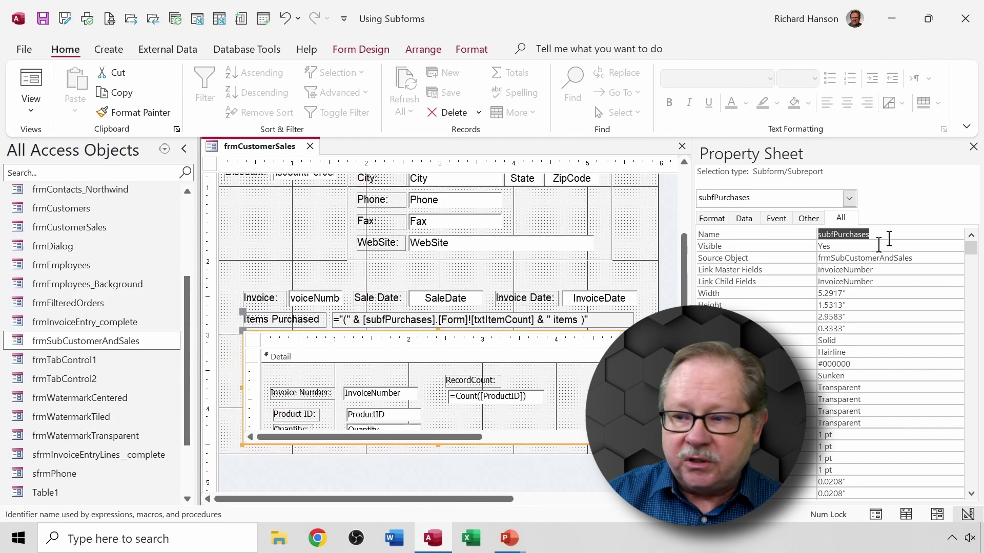
- Set the Items Purchased box to ="(" & [subfPurchases].[Form]![txtItemCount] & " items )"
{"action": "left_click", "coordinate": [399, 318]}
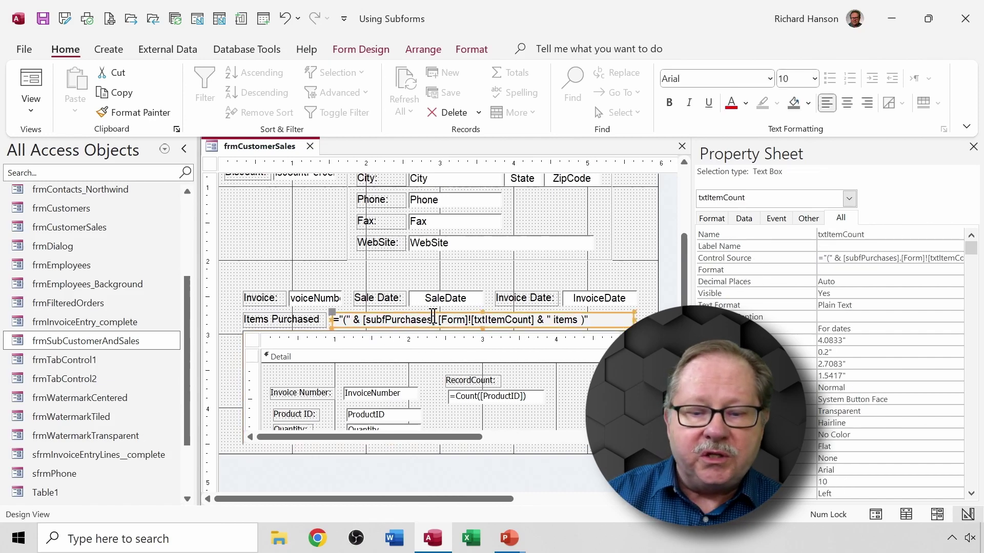
{"action": "key", "text": "ctrl+F2"}
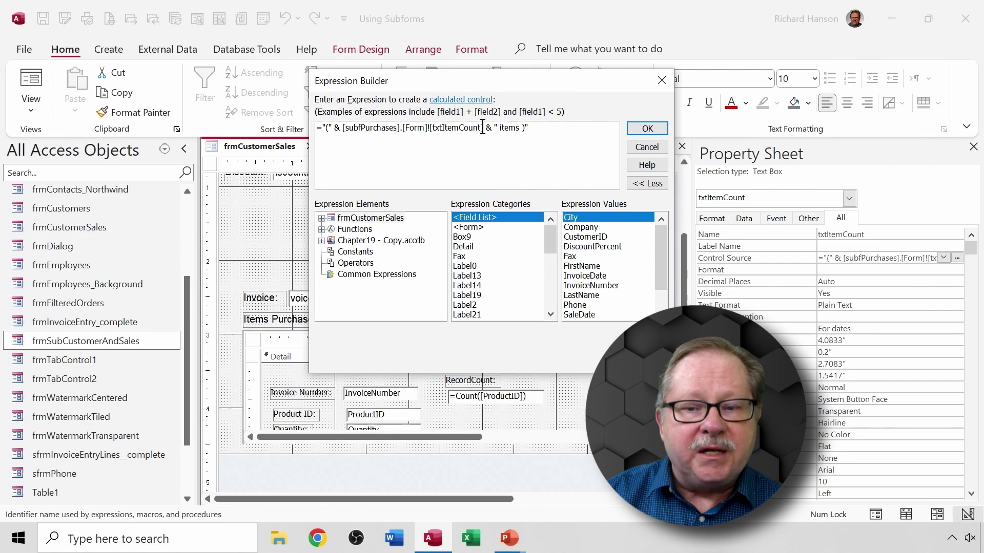
{"action": "left_click_drag", "start_coordinate": [483, 129], "coordinate": [342, 129]}
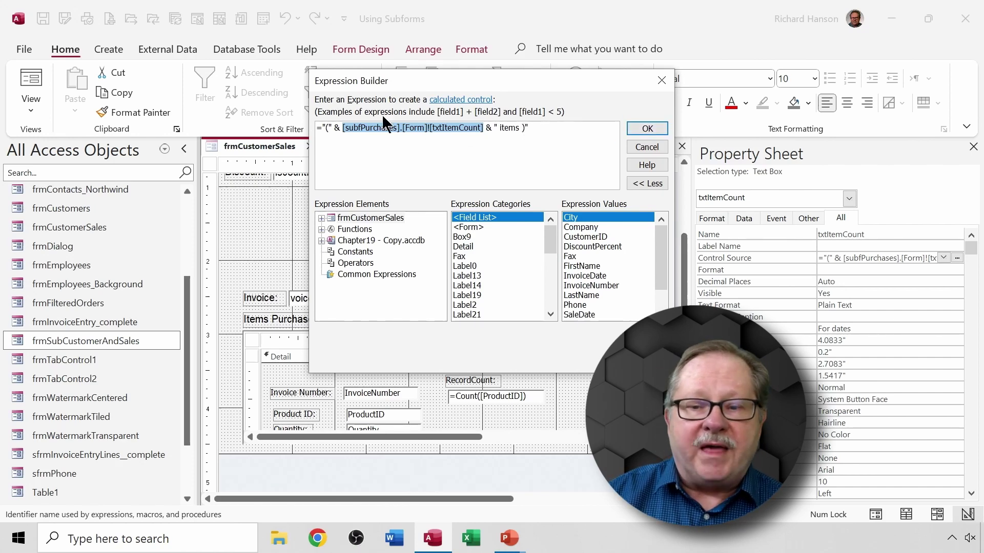
{"action": "left_click", "coordinate": [640, 128]}
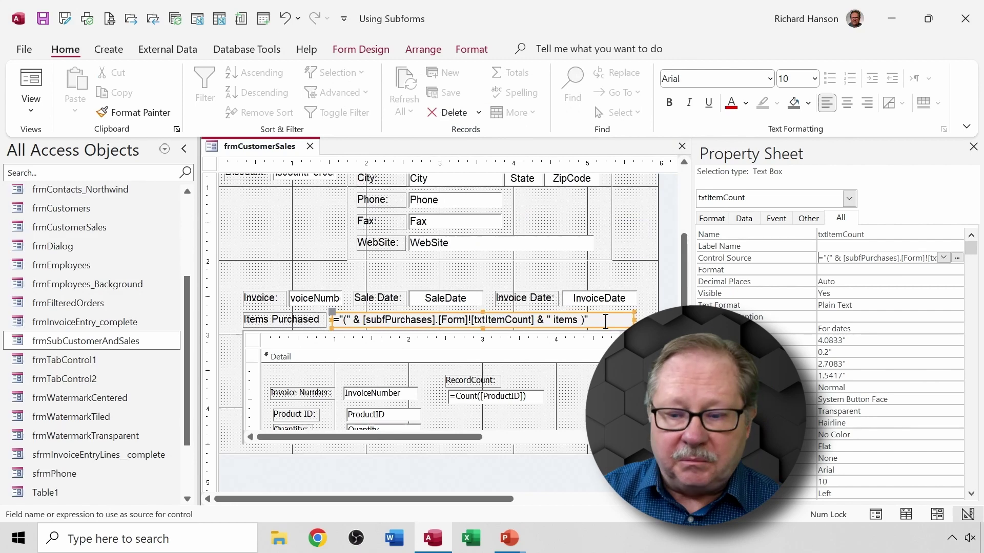
- Run the form and page through records 1 to 7, finding invoice 48 showing #Type!
{"action": "key", "text": "F5"}
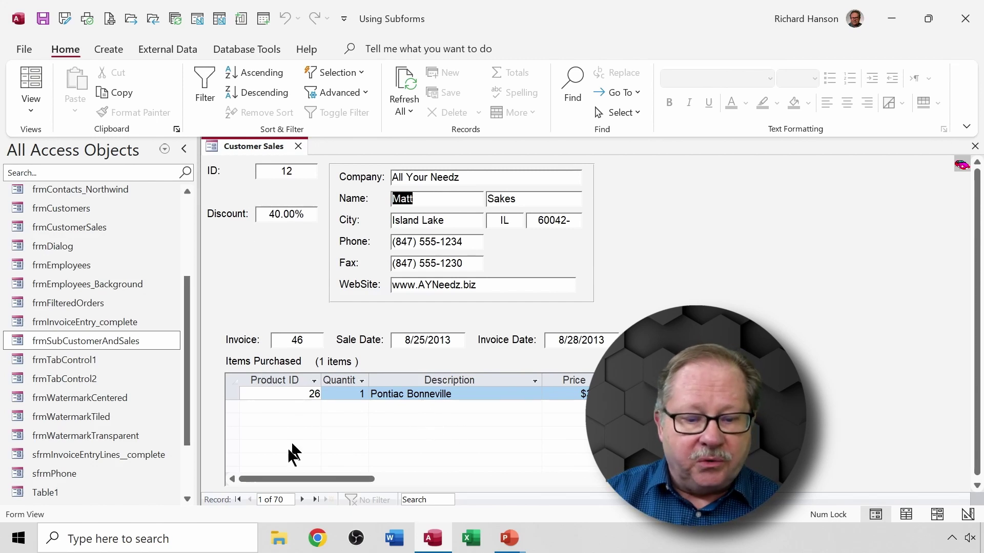
{"action": "left_click", "coordinate": [303, 500]}
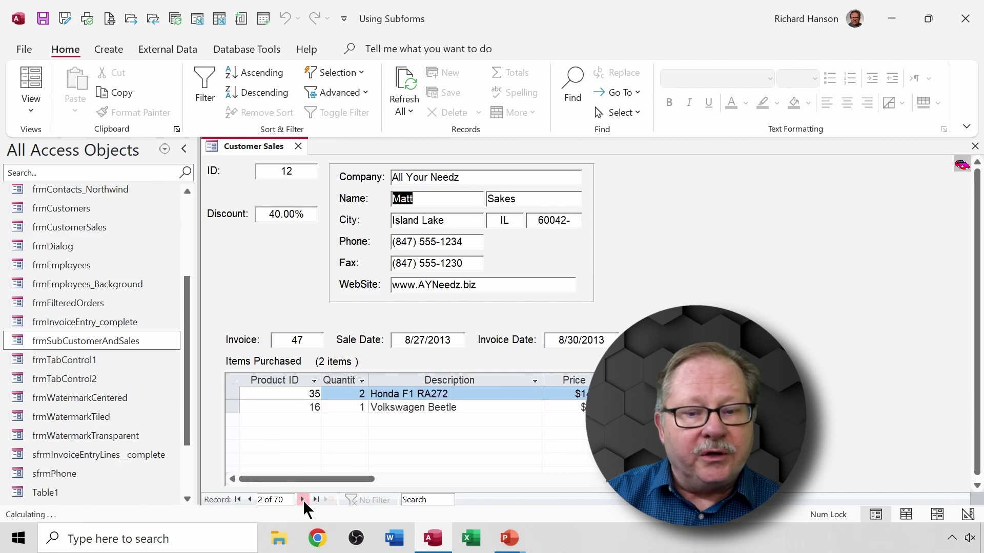
{"action": "left_click", "coordinate": [302, 500]}
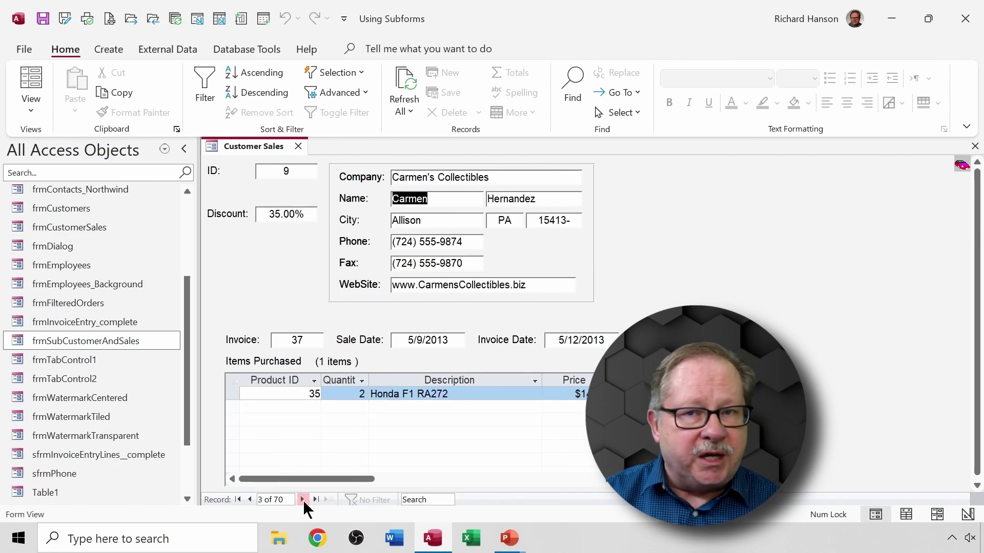
{"action": "left_click", "coordinate": [303, 500]}
{"action": "left_click", "coordinate": [303, 499]}
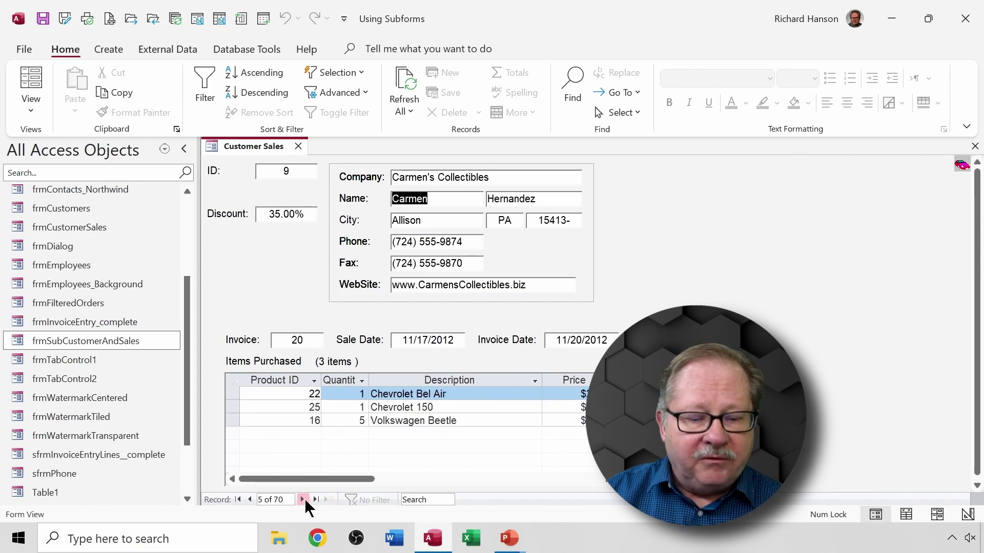
{"action": "left_click", "coordinate": [303, 499]}
{"action": "left_click", "coordinate": [303, 499]}
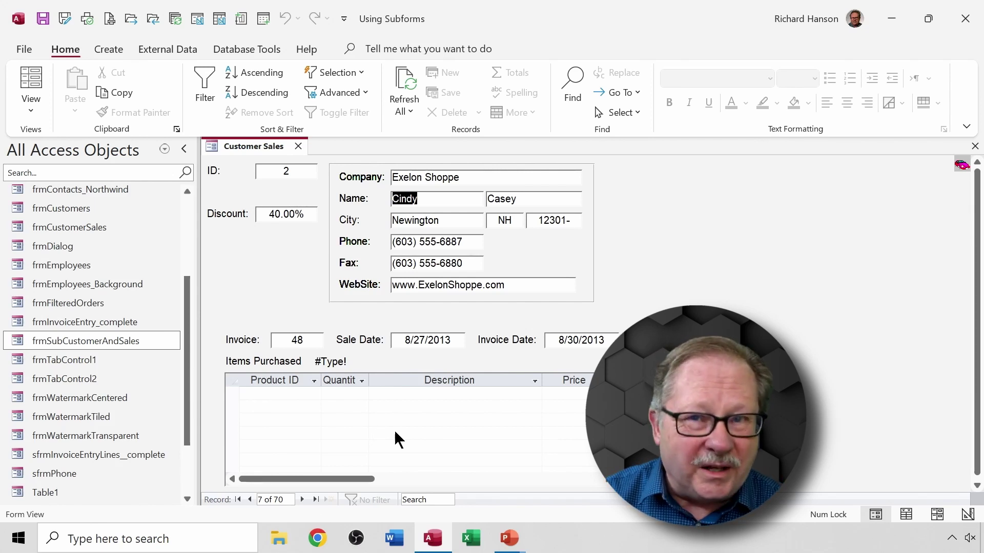
{"action": "left_click_drag", "start_coordinate": [347, 362], "coordinate": [312, 364]}
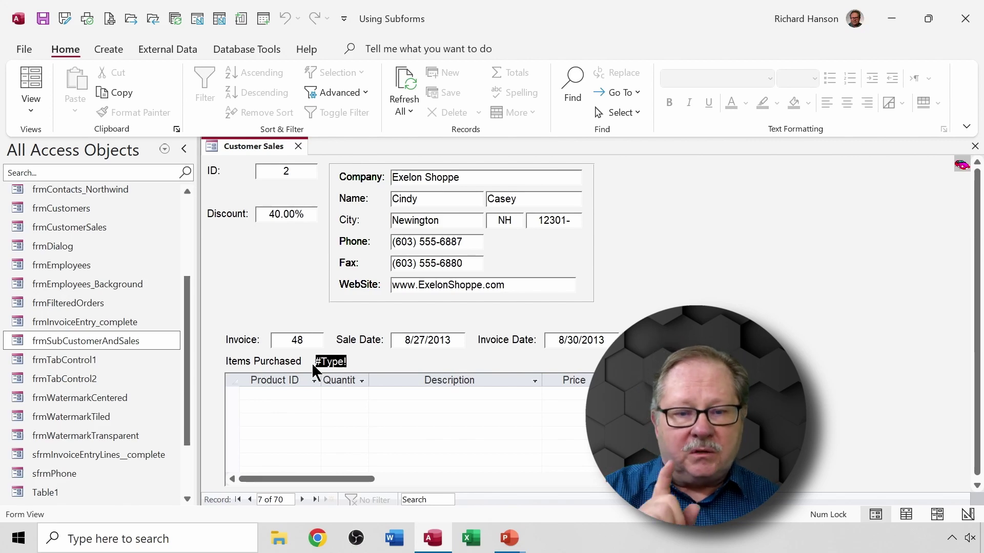
- In Design view, add tblSalesLineItems to the form's record-source query, joined to tblSales
{"action": "left_click", "coordinate": [25, 100]}
{"action": "left_click", "coordinate": [62, 255]}
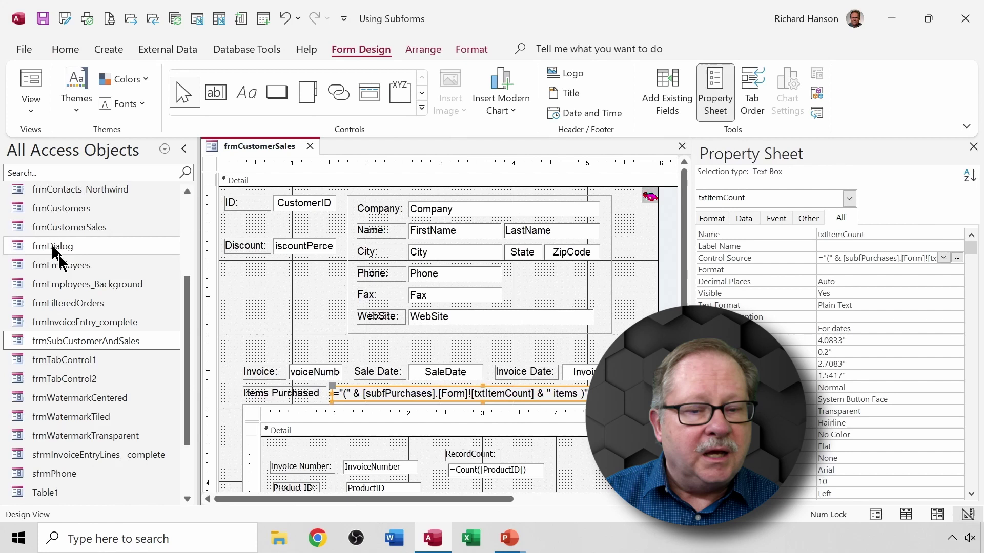
{"action": "left_click", "coordinate": [210, 164]}
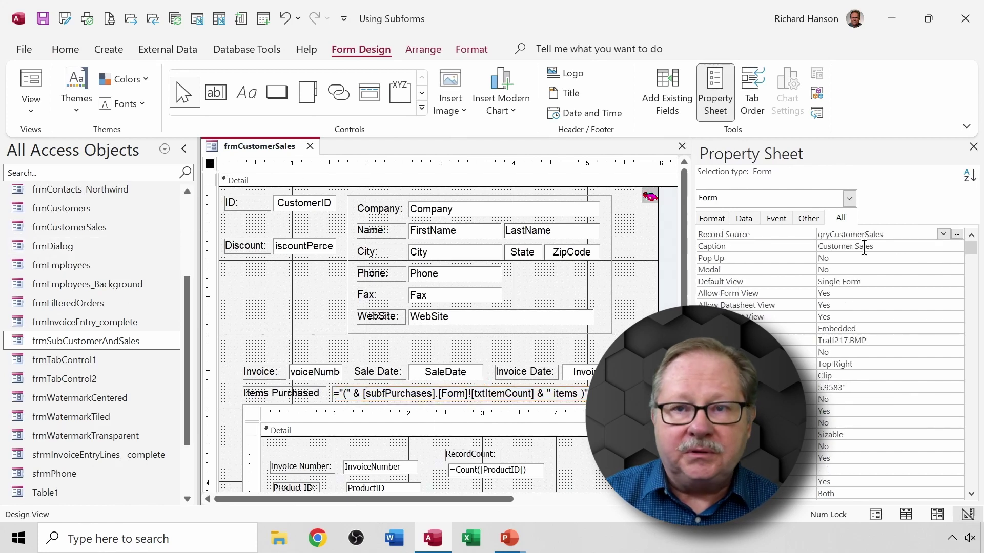
{"action": "left_click", "coordinate": [892, 234]}
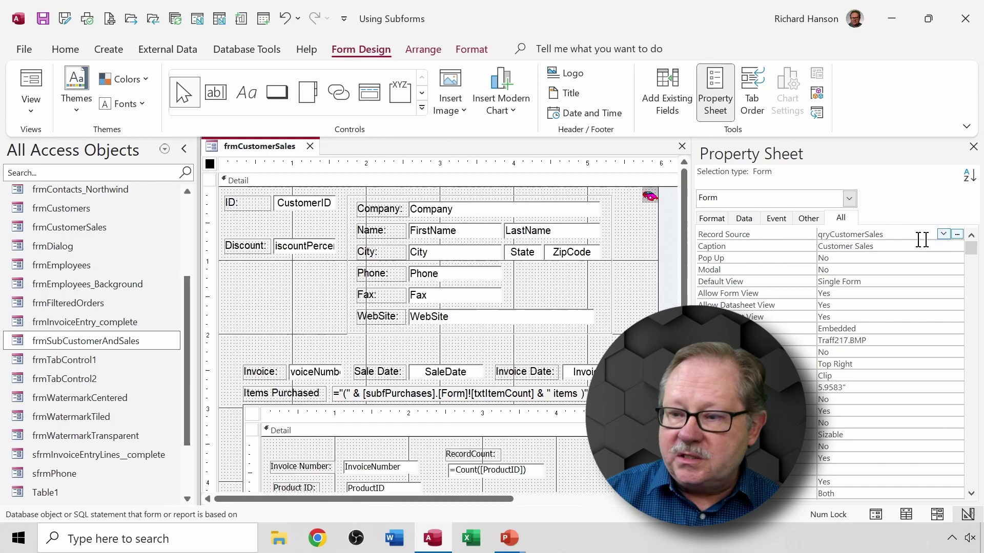
{"action": "left_click", "coordinate": [957, 234]}
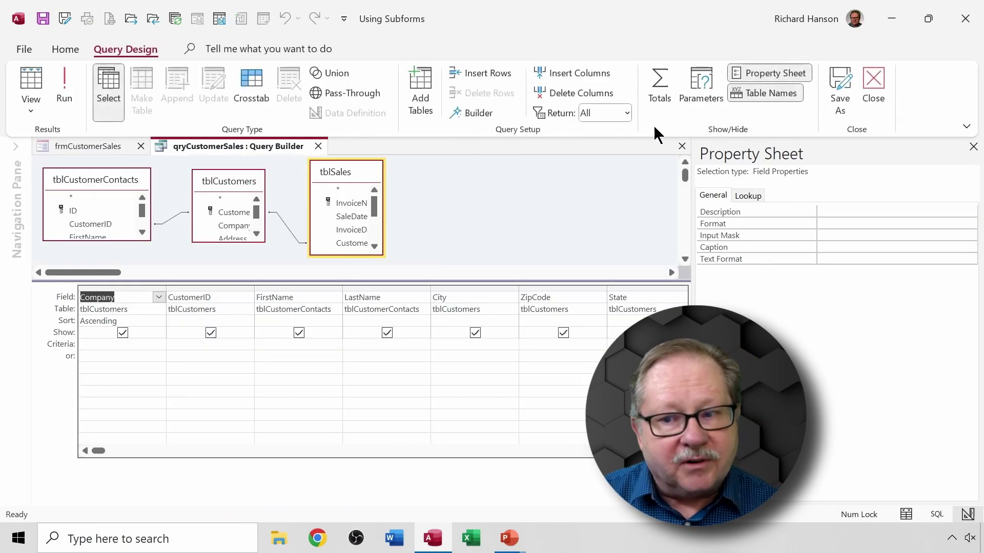
{"action": "left_click", "coordinate": [421, 89]}
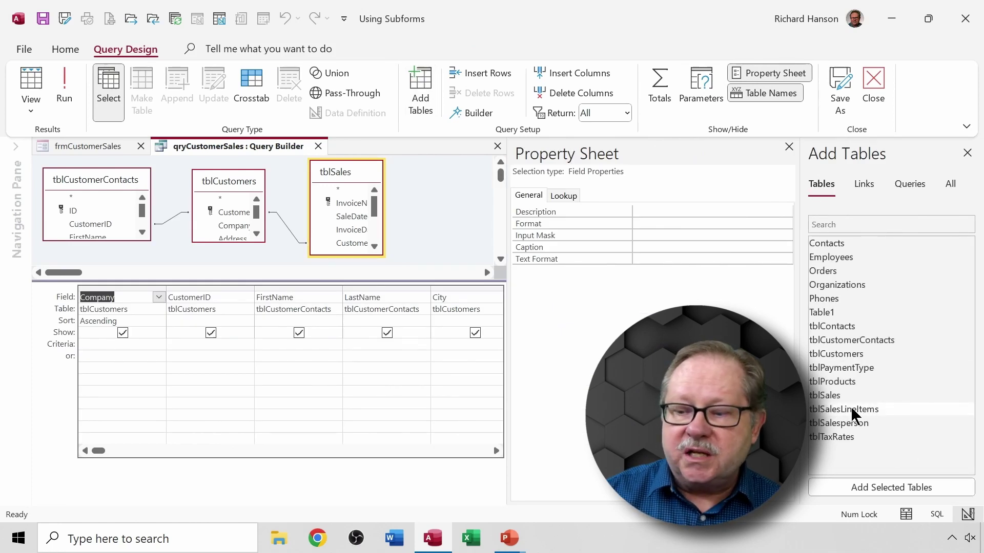
{"action": "left_click_drag", "start_coordinate": [852, 410], "coordinate": [430, 185]}
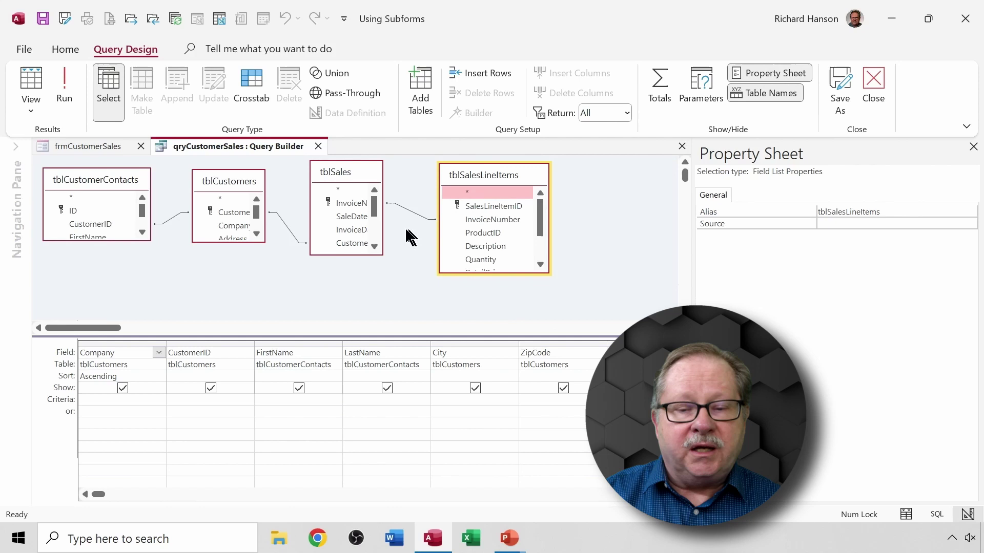
- Change the tblSales–tblSalesLineItems join to include all tblSales records (option 2)
{"action": "left_click", "coordinate": [417, 215]}
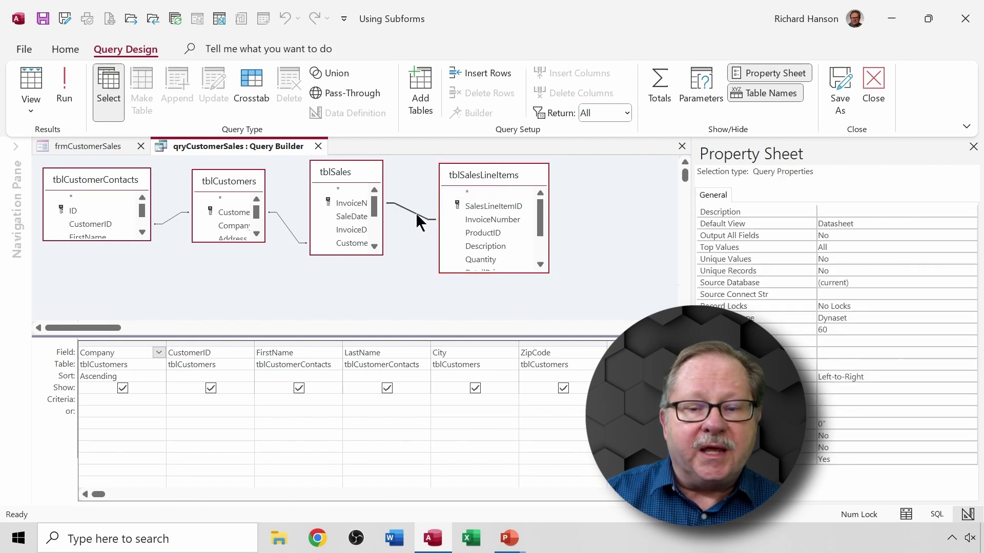
{"action": "right_click", "coordinate": [417, 220]}
{"action": "left_click", "coordinate": [436, 222]}
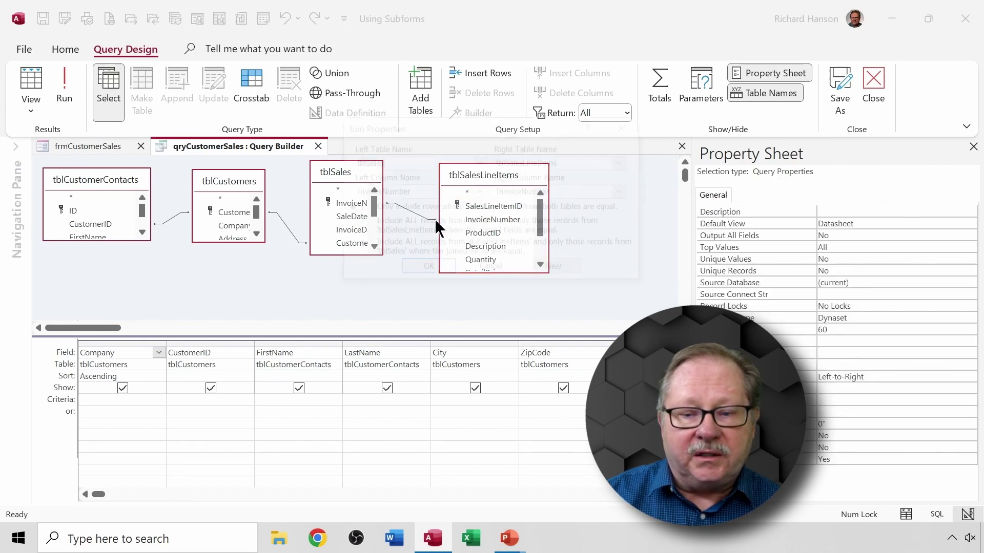
{"action": "left_click", "coordinate": [348, 224]}
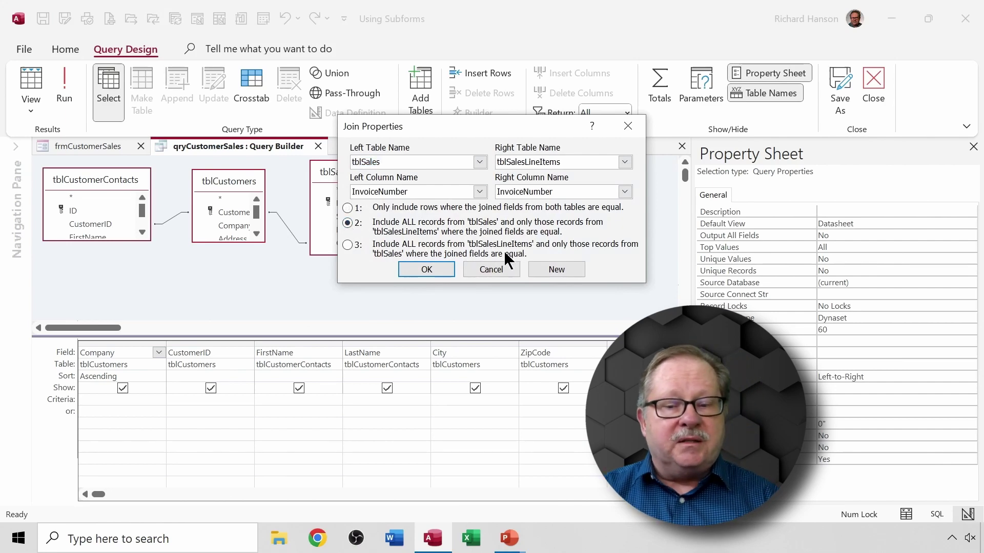
{"action": "left_click", "coordinate": [424, 269]}
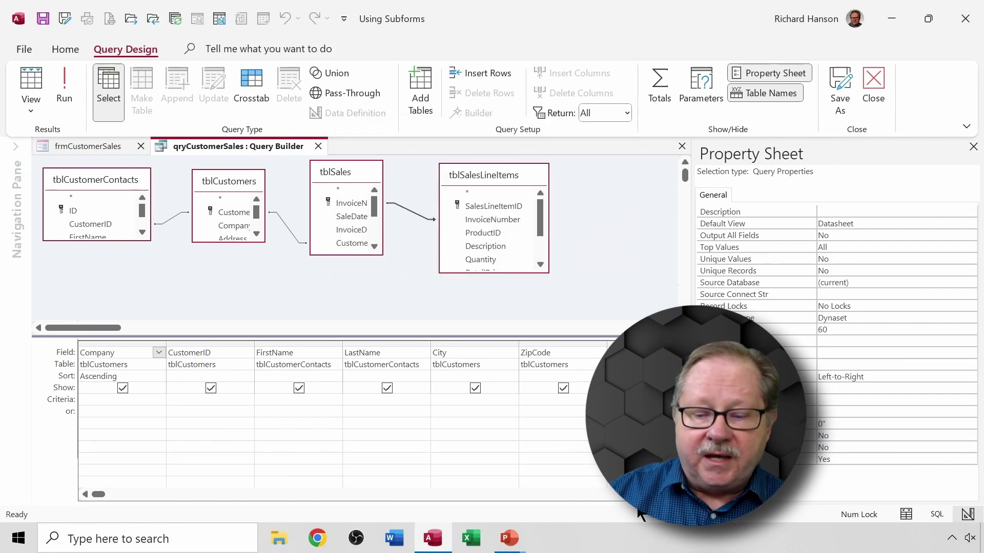
- Add tblSalesLineItems InvoiceNumber to the grid with the criterion Is Not Null
{"action": "scroll", "coordinate": [333, 415], "scroll_direction": "right", "scroll_amount": 10}
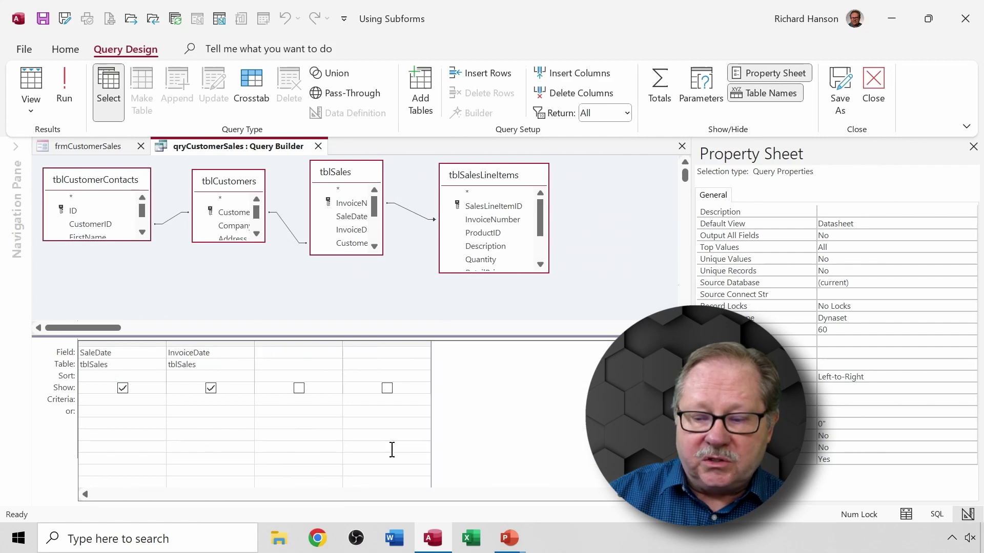
{"action": "left_click_drag", "start_coordinate": [511, 219], "coordinate": [284, 367]}
{"action": "left_click", "coordinate": [270, 400]}
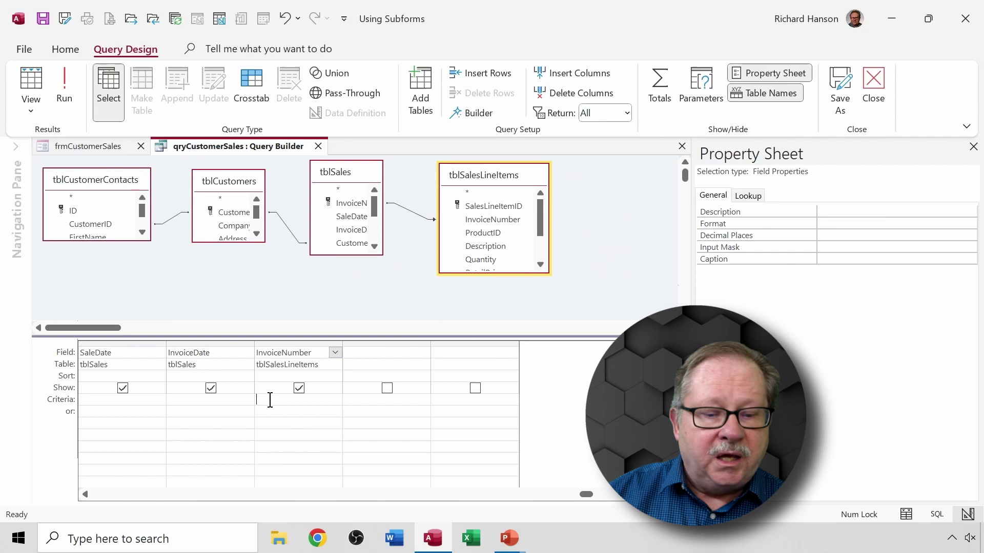
{"action": "type", "text": "is "}
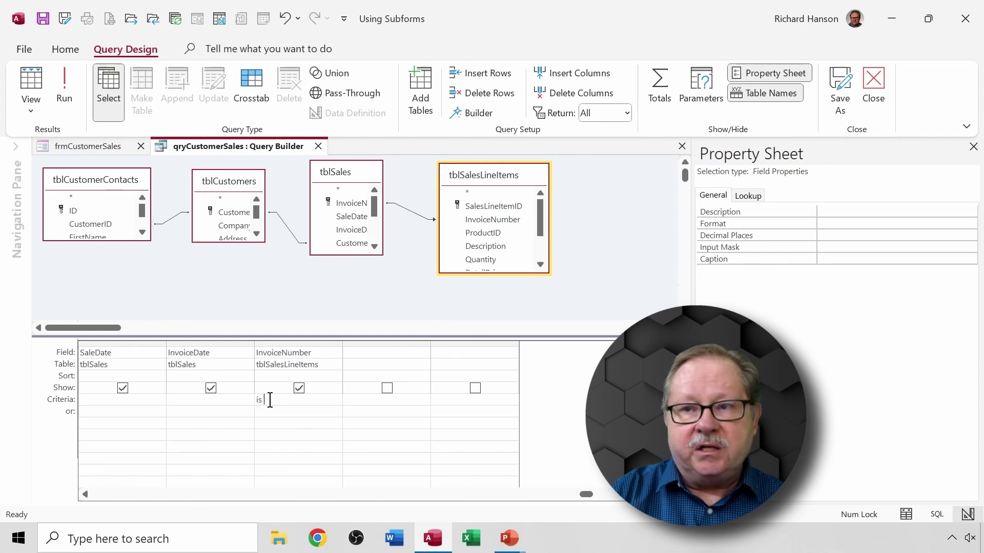
{"action": "type", "text": "not null"}
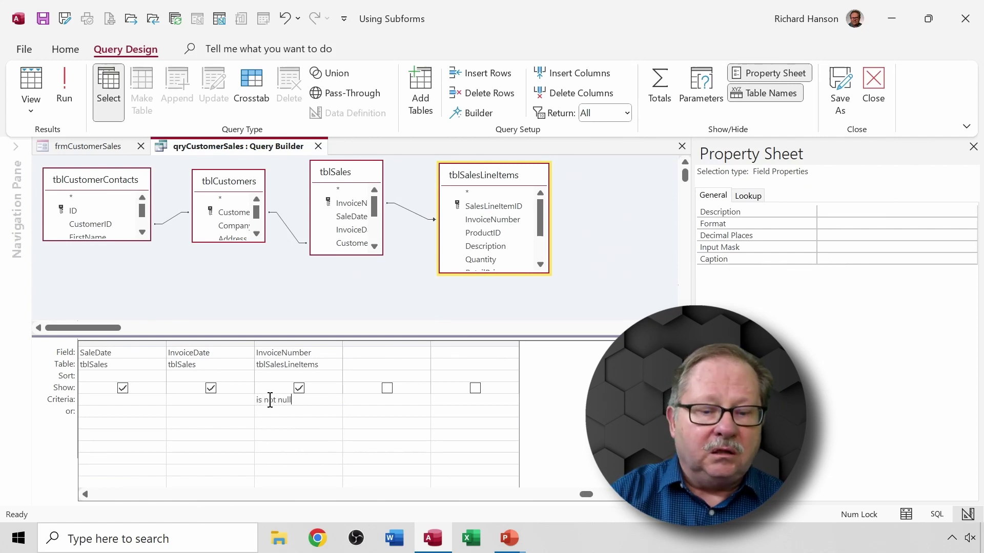
{"action": "key", "text": "Tab"}
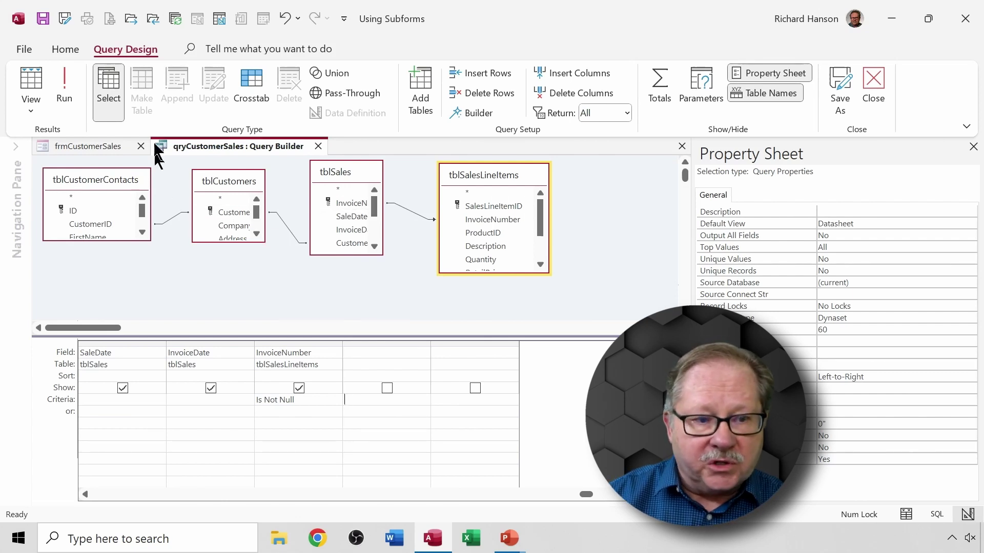
- Save the revised query and page the form to record 7, invoice 37 showing (1 items)
{"action": "left_click", "coordinate": [682, 146]}
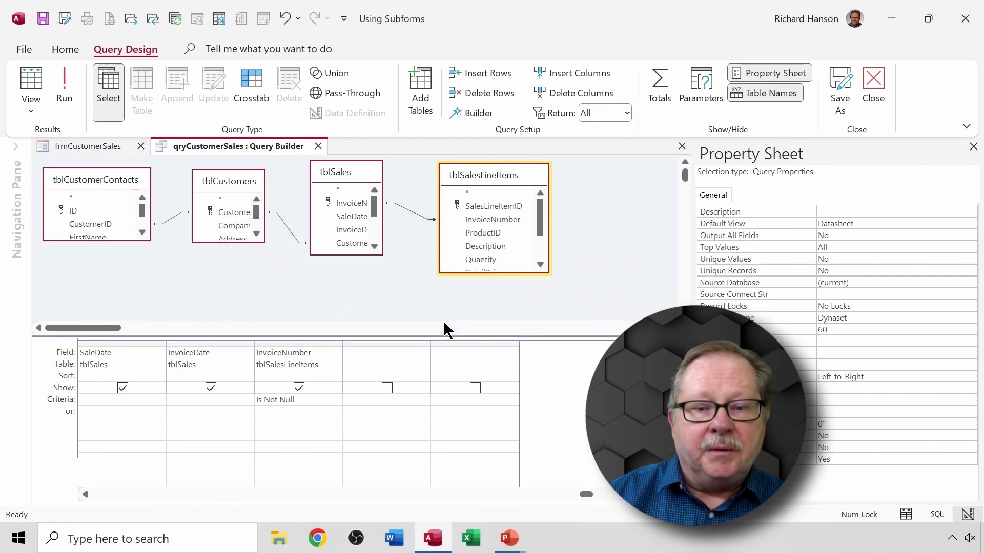
{"action": "left_click", "coordinate": [442, 327]}
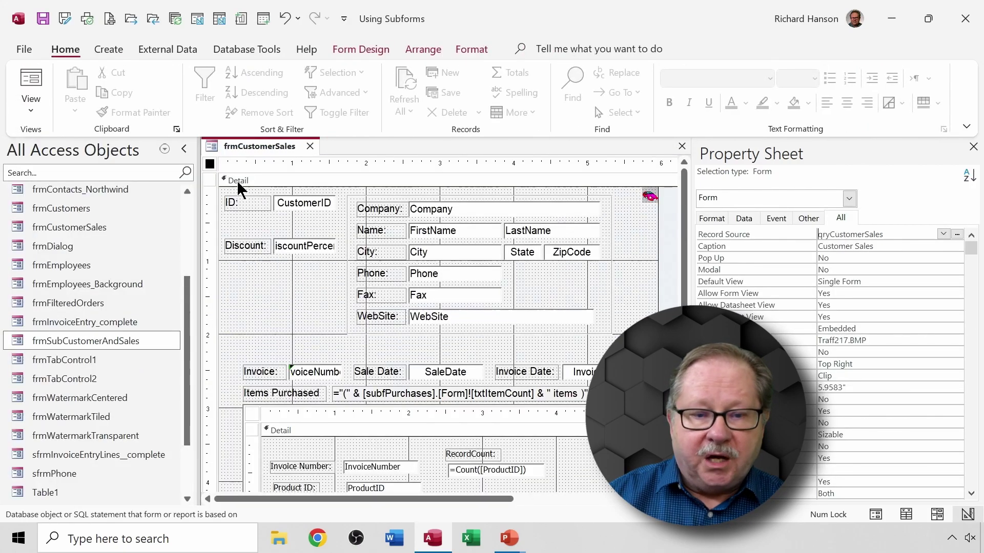
{"action": "left_click", "coordinate": [37, 72]}
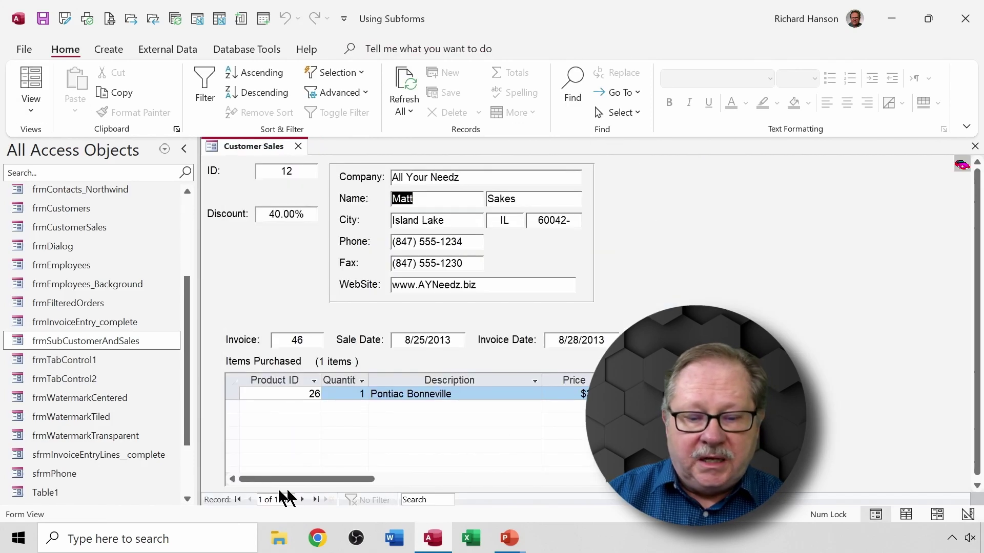
{"action": "left_click", "coordinate": [302, 500]}
{"action": "left_click", "coordinate": [302, 500]}
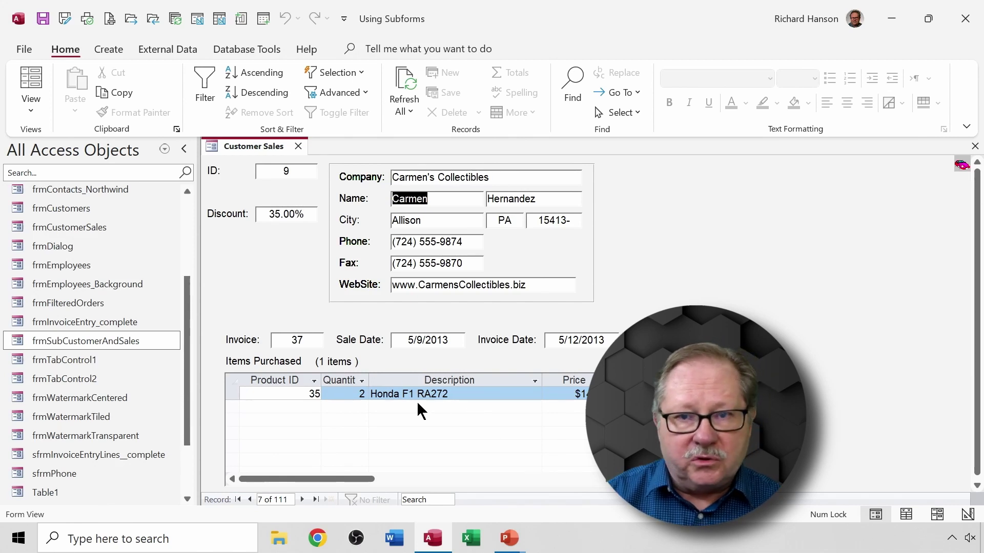
{"action": "left_click_drag", "start_coordinate": [361, 363], "coordinate": [313, 362]}
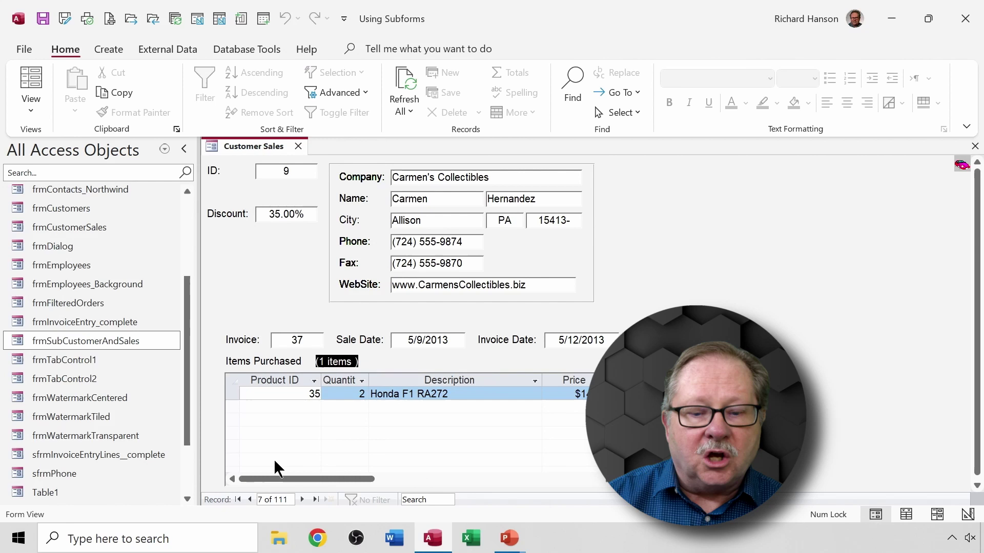